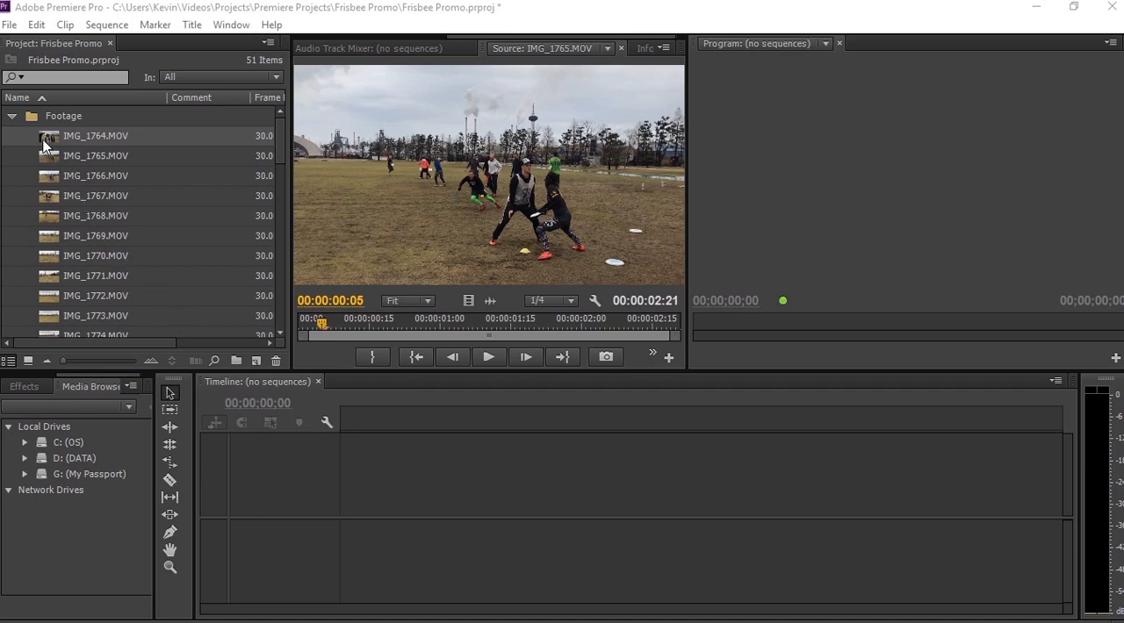
# - Create a sequence from IMG_1764.MOV and rename it Main Sequence in the project's Footage bin
pyautogui.moveTo(49, 138); pyautogui.dragTo(258, 365)
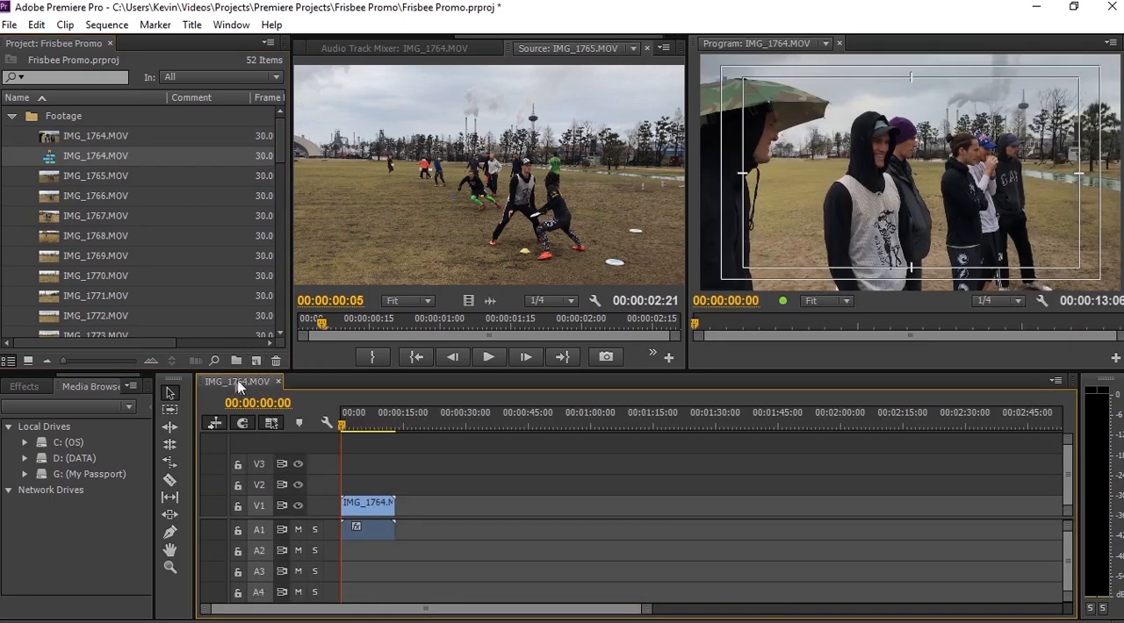
pyautogui.click(88, 156)
pyautogui.click(88, 156)
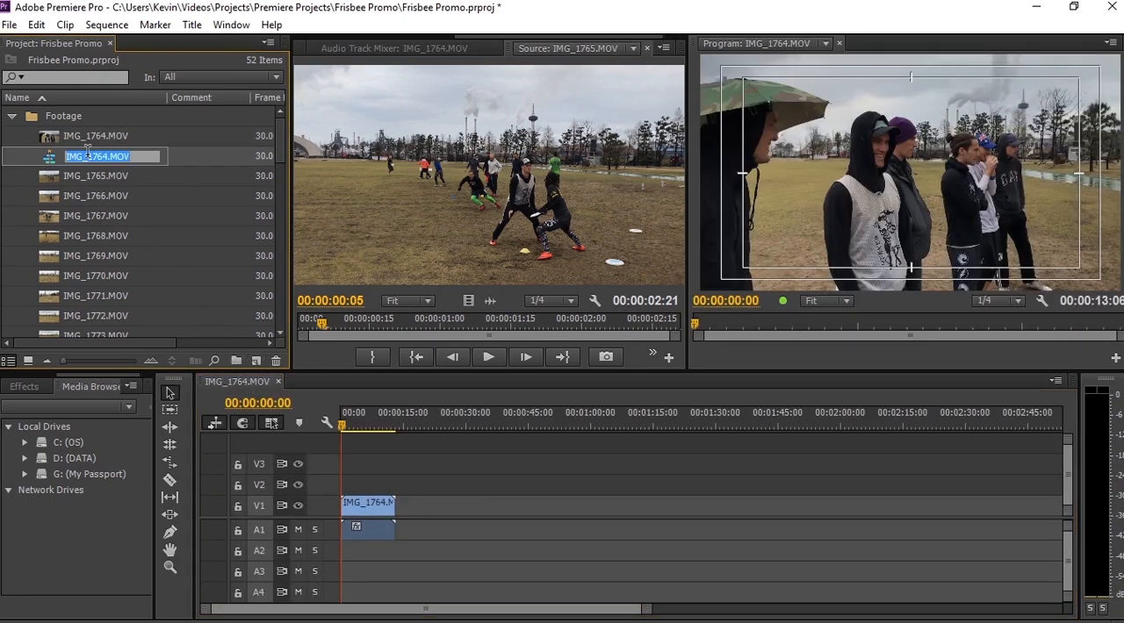
pyautogui.write('Main Sequence')
pyautogui.press('Return')
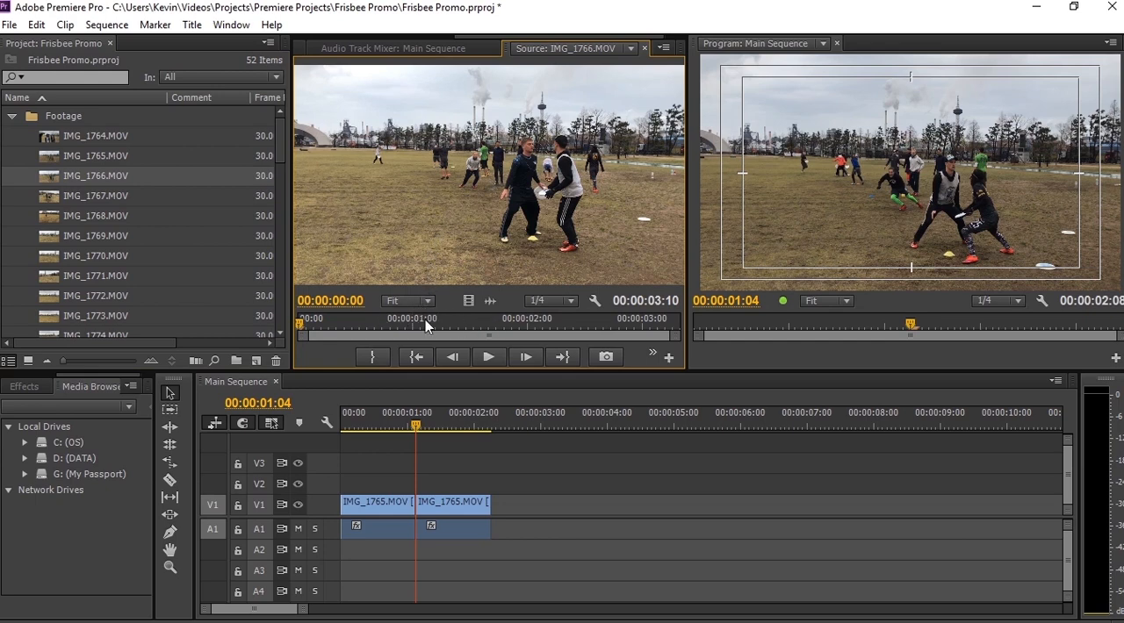
# - Mark an in point at 00:00:00:10 and an out point at 00:00:02:18 on the IMG_1766.MOV source clip
pyautogui.click(334, 323)
pyautogui.press('i')
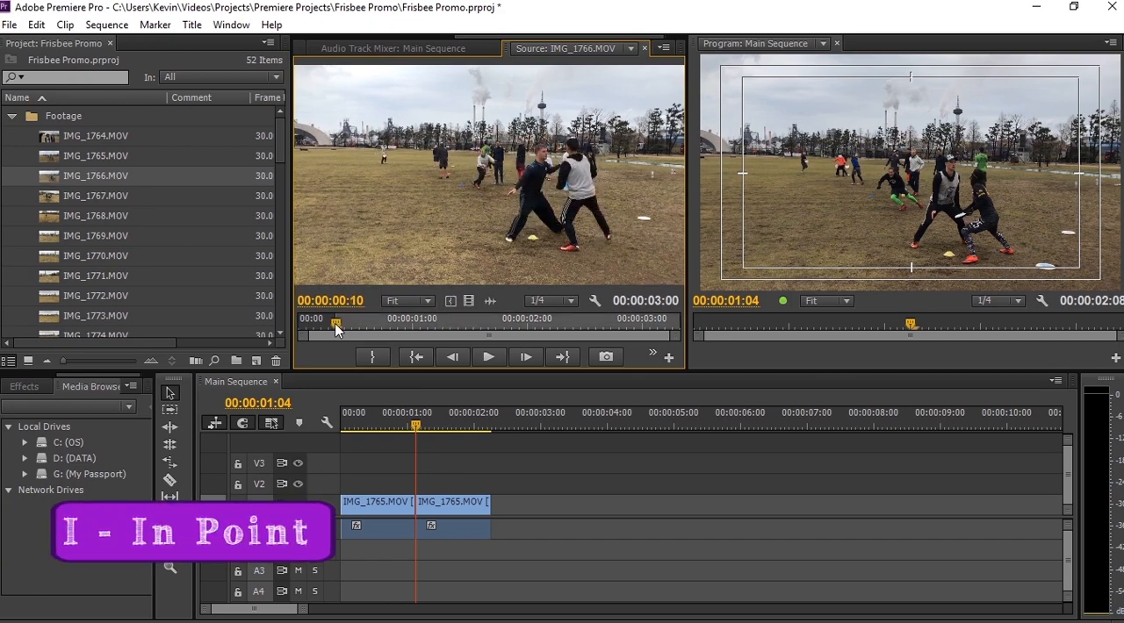
pyautogui.moveTo(335, 323); pyautogui.dragTo(596, 324)
pyautogui.press('o')
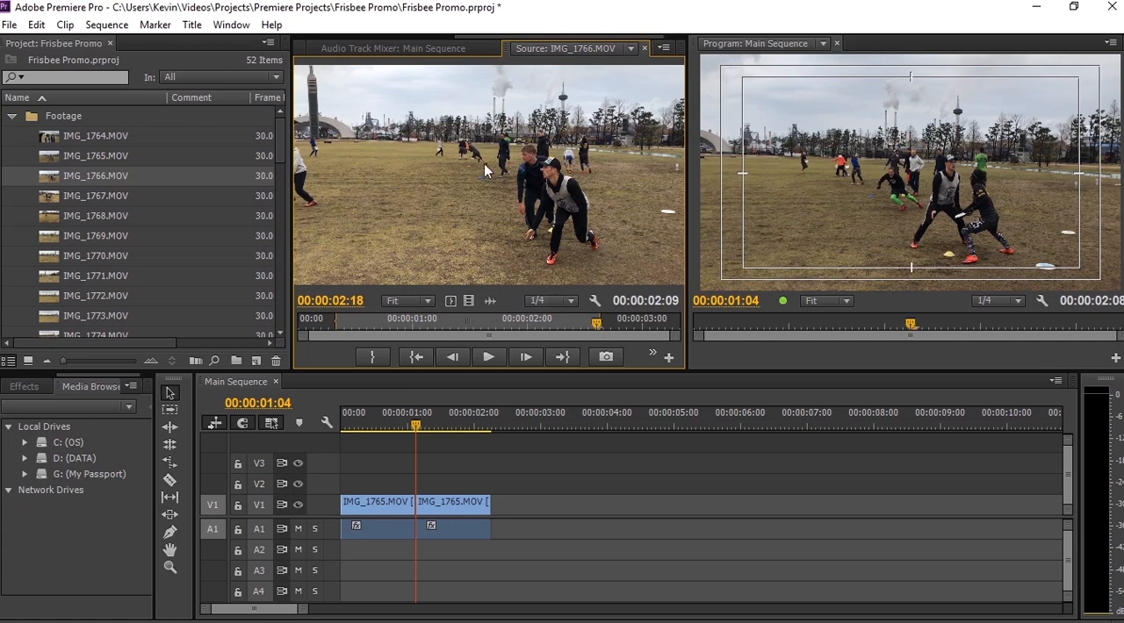
# - Try appending the marked IMG_1766.MOV range after the last clip, first whole and again as separate video and audio, undoing each attempt
pyautogui.moveTo(486, 171); pyautogui.dragTo(496, 508)
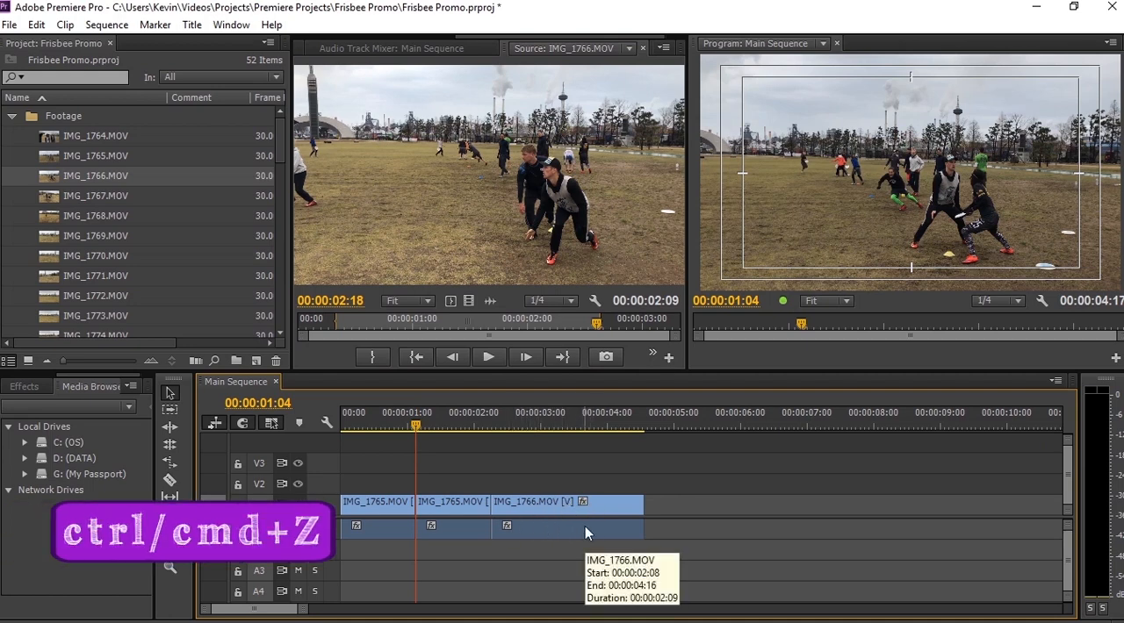
pyautogui.hotkey('ctrl', 'z')
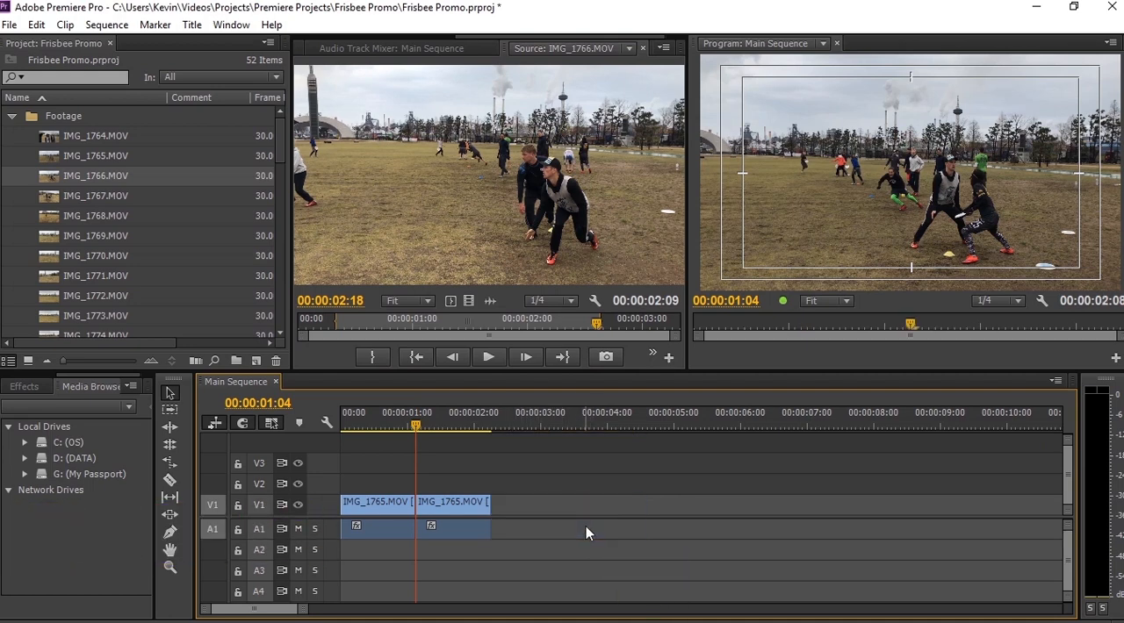
pyautogui.moveTo(468, 303); pyautogui.dragTo(501, 507)
pyautogui.moveTo(490, 302); pyautogui.dragTo(502, 528)
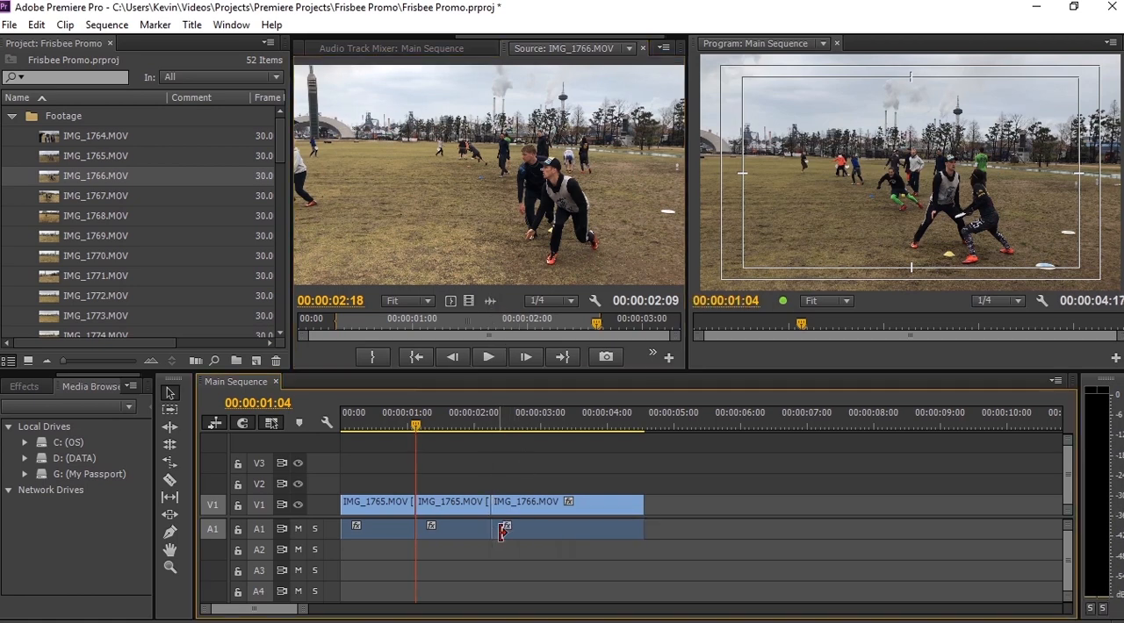
pyautogui.hotkey('ctrl', 'z')
pyautogui.hotkey('ctrl', 'z')
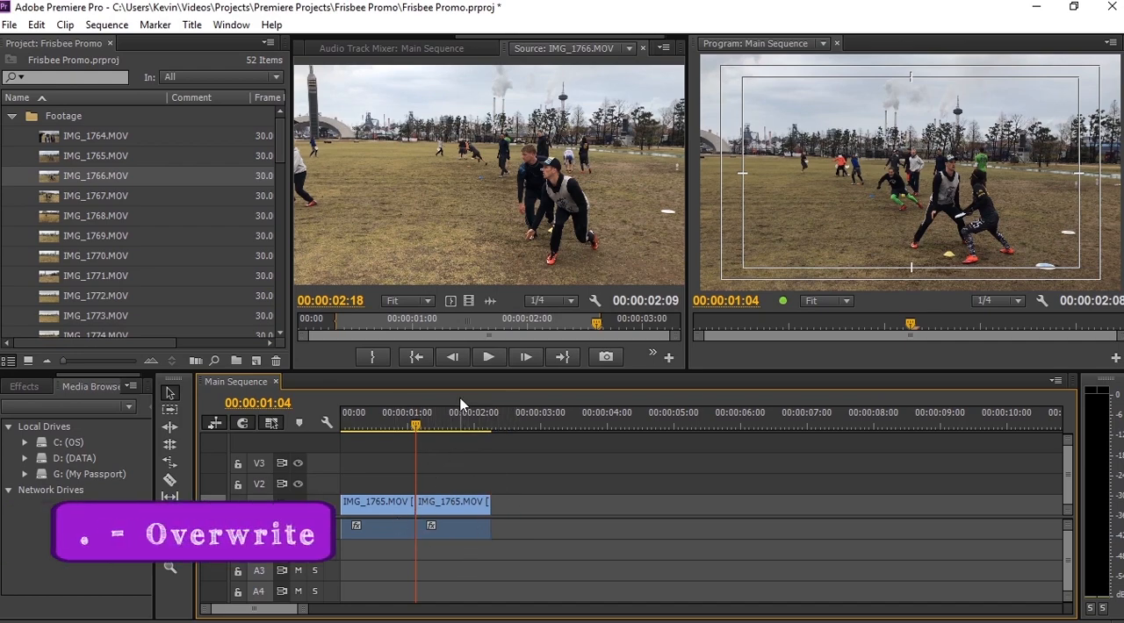
# - Try an overwrite edit of the marked IMG_1766.MOV range at 00:00:01:04, undo it, and insert the range there instead
pyautogui.press('.')
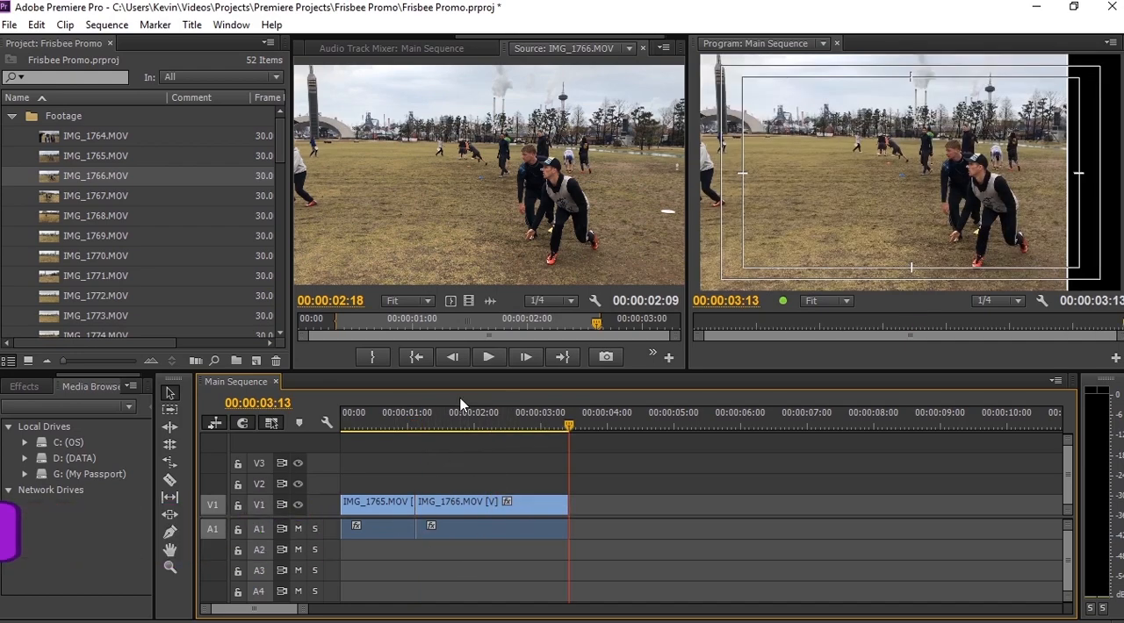
pyautogui.hotkey('ctrl', 'z')
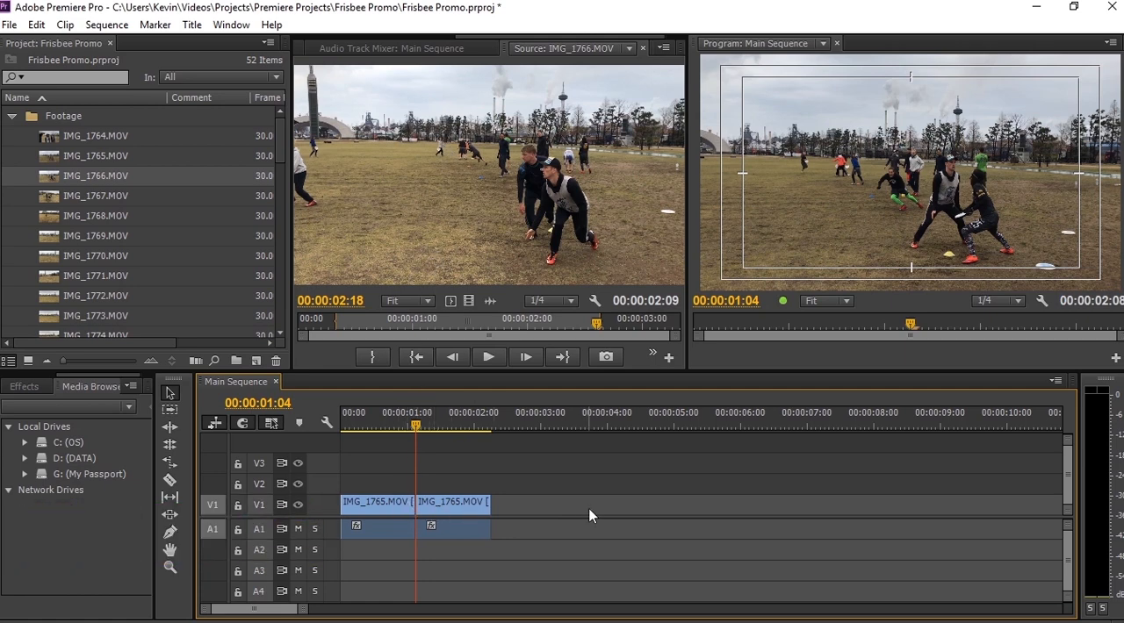
pyautogui.press(',')
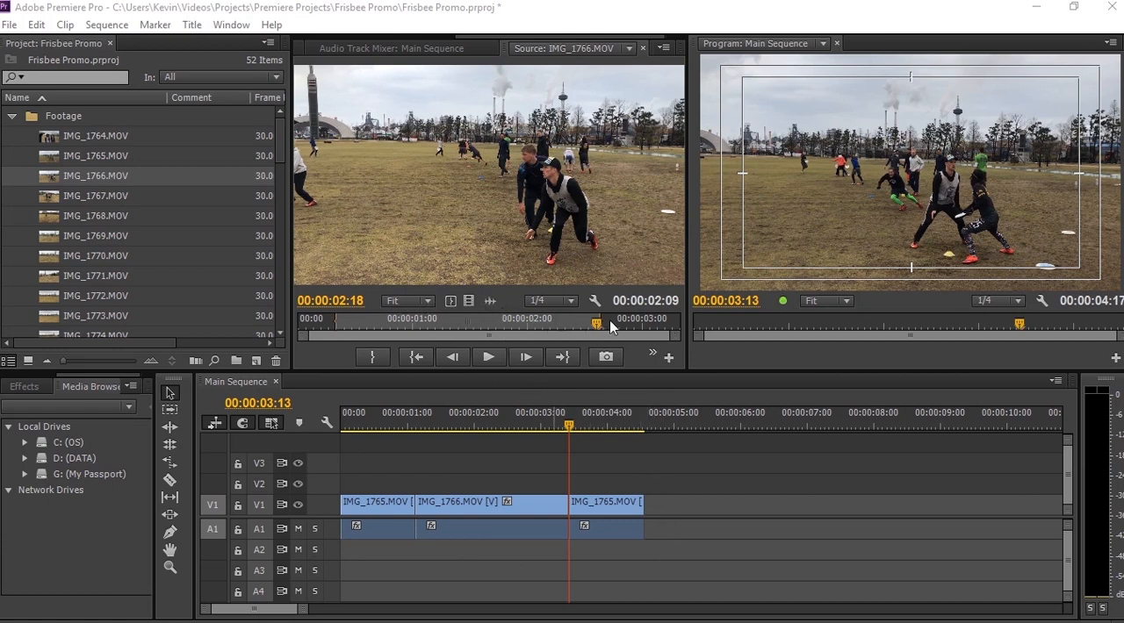
# - Mark an in point at 00:00:00:04 on IMG_1767.MOV and try adding the clip to the sequence through the Program monitor
pyautogui.moveTo(568, 425); pyautogui.dragTo(708, 428)
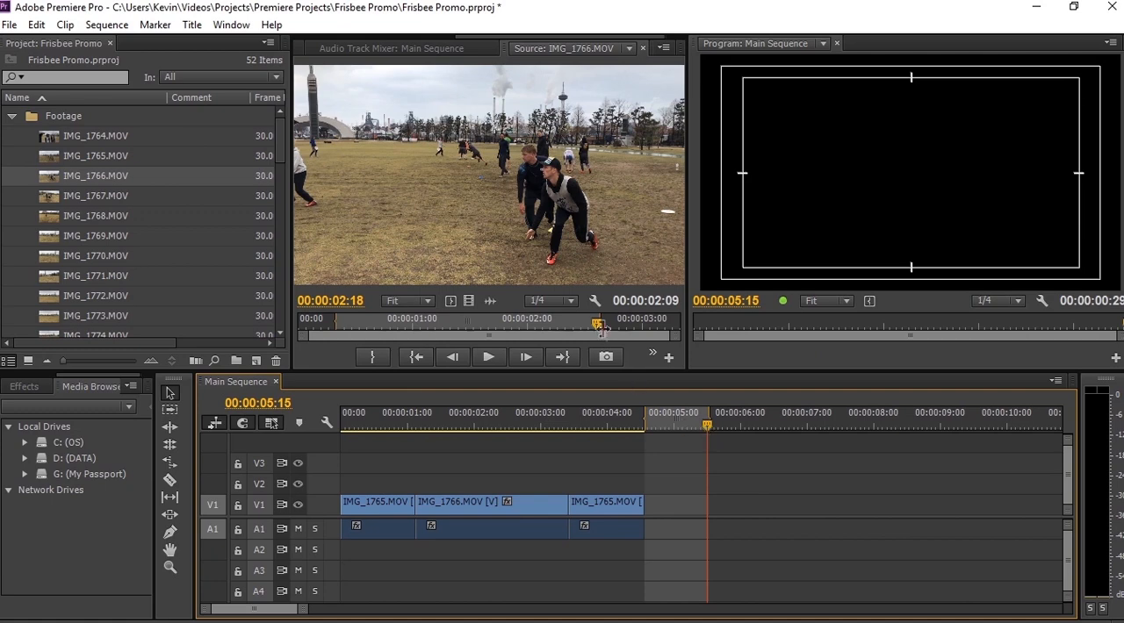
pyautogui.doubleClick(46, 197)
pyautogui.moveTo(299, 331)
pyautogui.mouseDown()
pyautogui.moveTo(326, 330)
pyautogui.moveTo(311, 330)
pyautogui.mouseUp()
pyautogui.press('i')
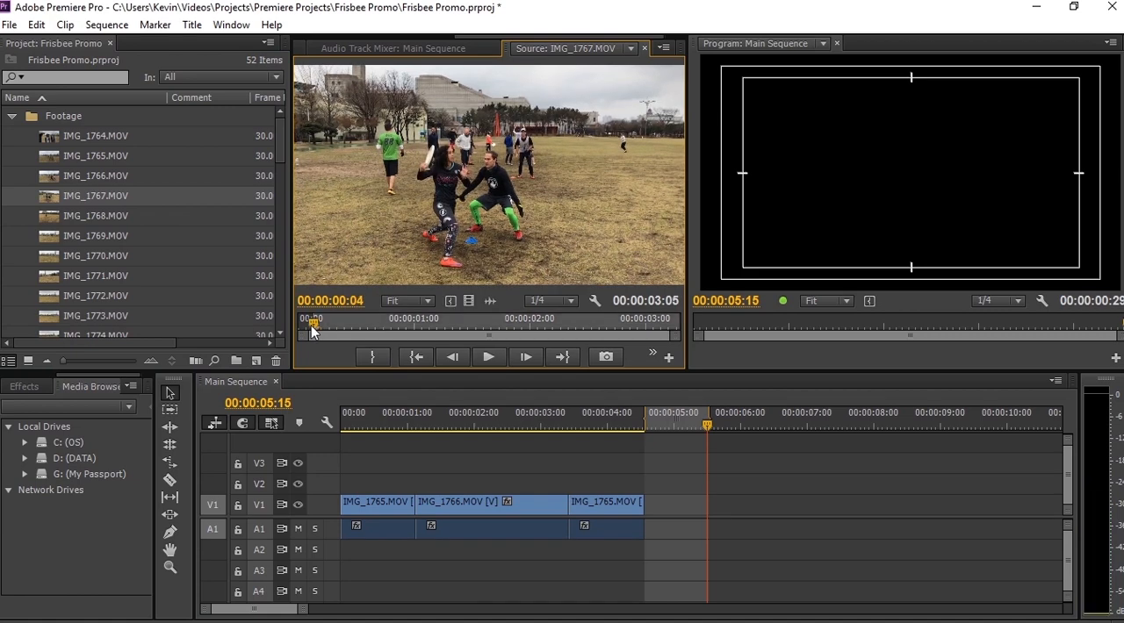
pyautogui.moveTo(430, 186); pyautogui.dragTo(876, 183)
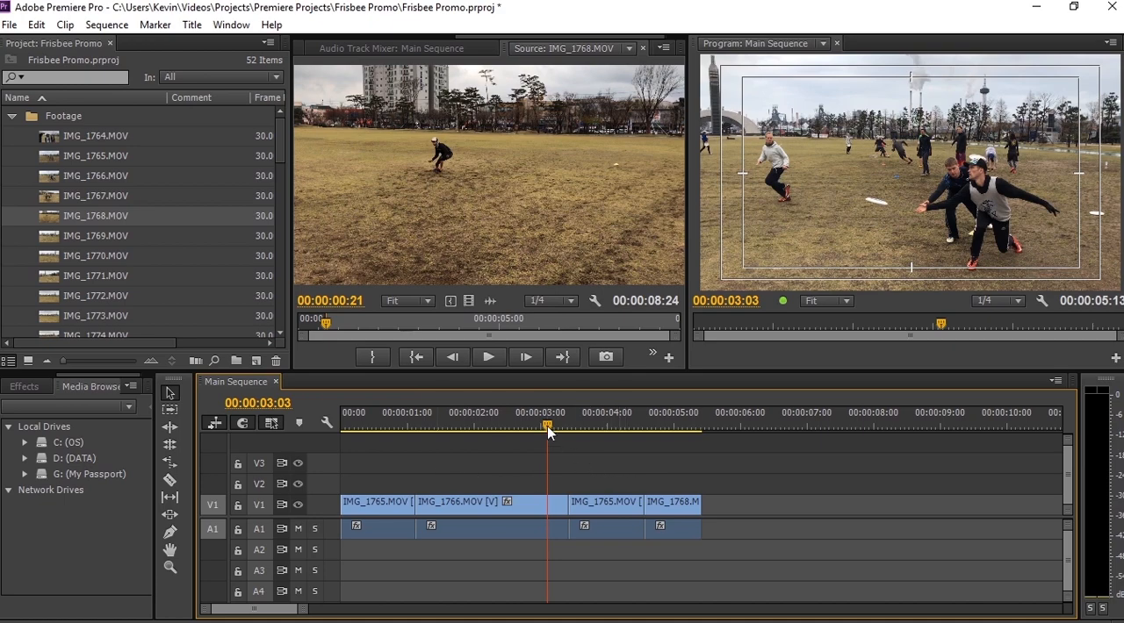
# - Play the sequence backwards and forwards with pauses to examine the end of the IMG_1766.MOV clip around 00:00:03:04
pyautogui.moveTo(547, 426)
pyautogui.mouseDown()
pyautogui.moveTo(477, 427)
pyautogui.moveTo(578, 428)
pyautogui.moveTo(542, 427)
pyautogui.mouseUp()
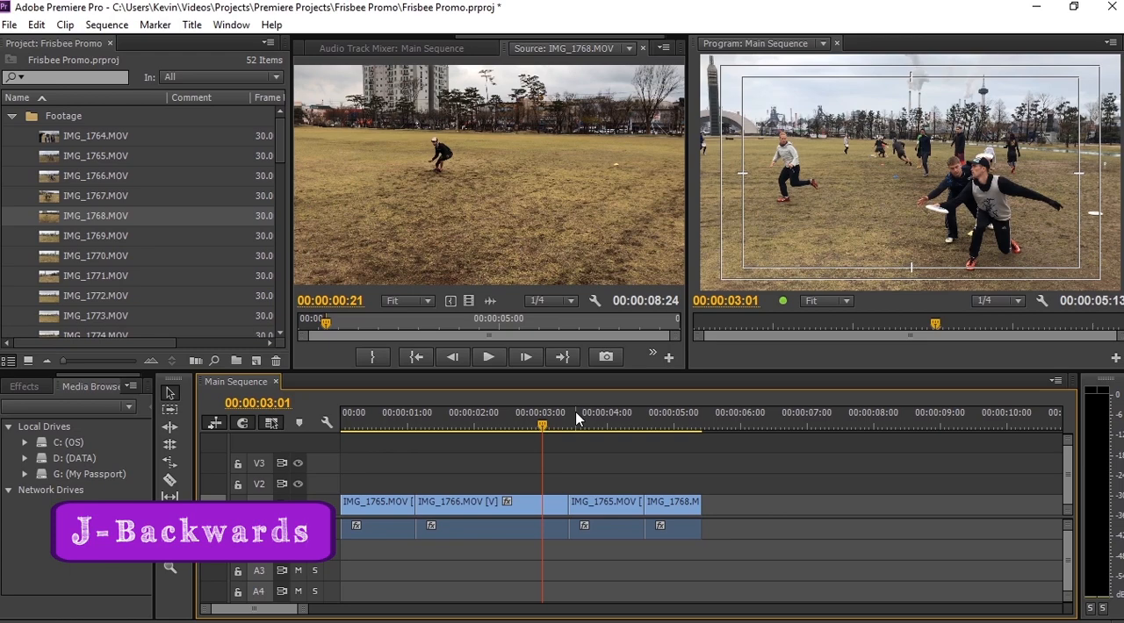
pyautogui.press('j')
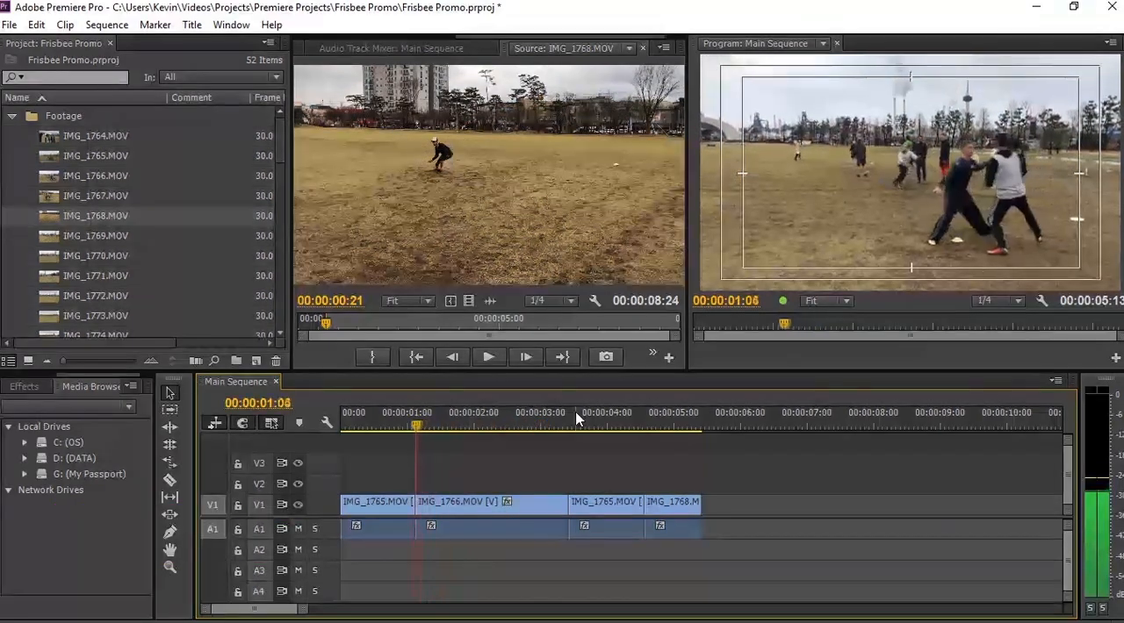
pyautogui.press('k')
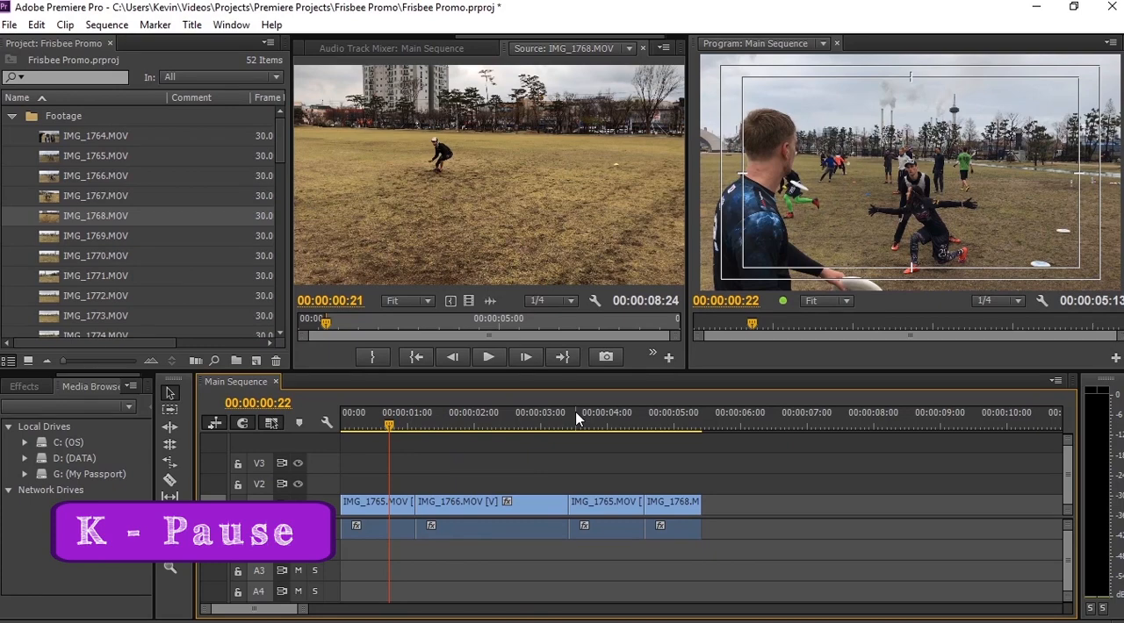
pyautogui.press('l')
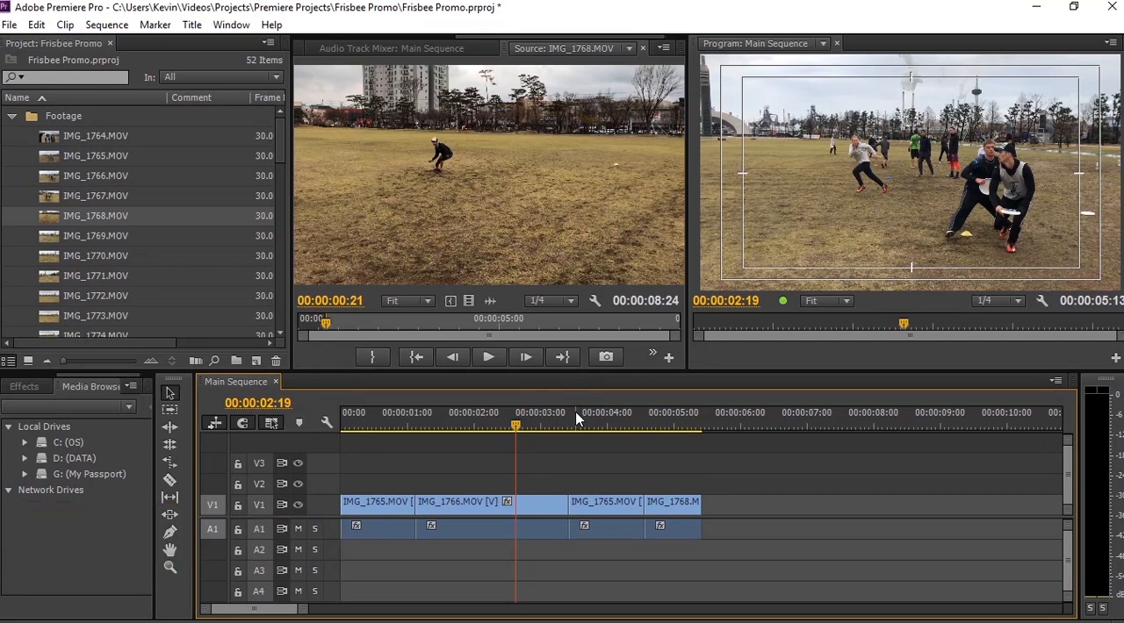
pyautogui.press('j')
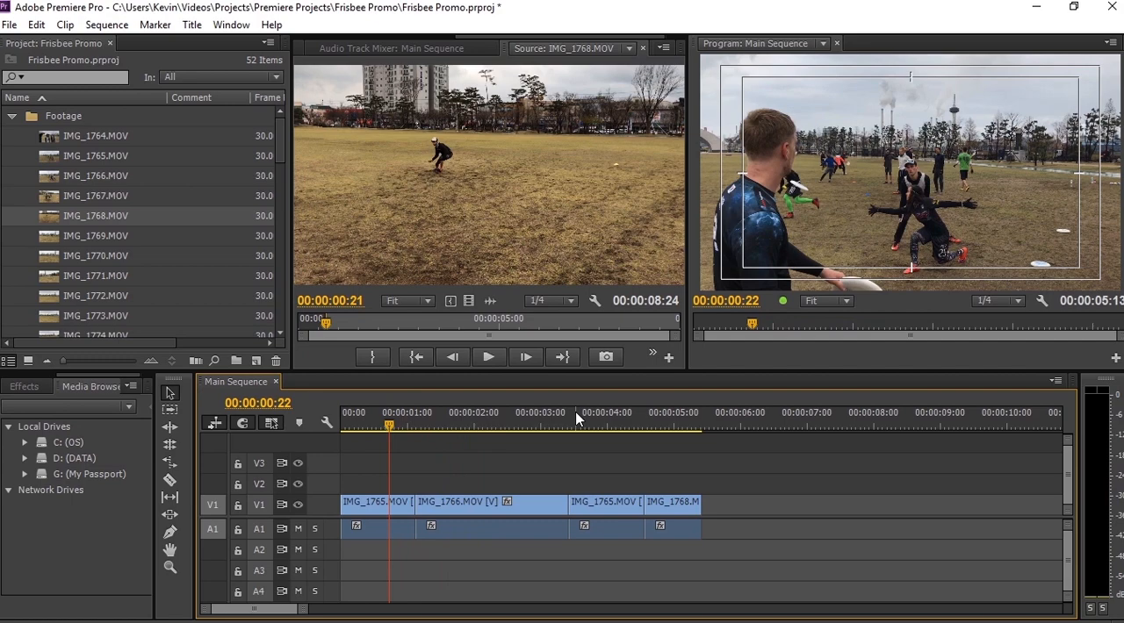
pyautogui.press('l')
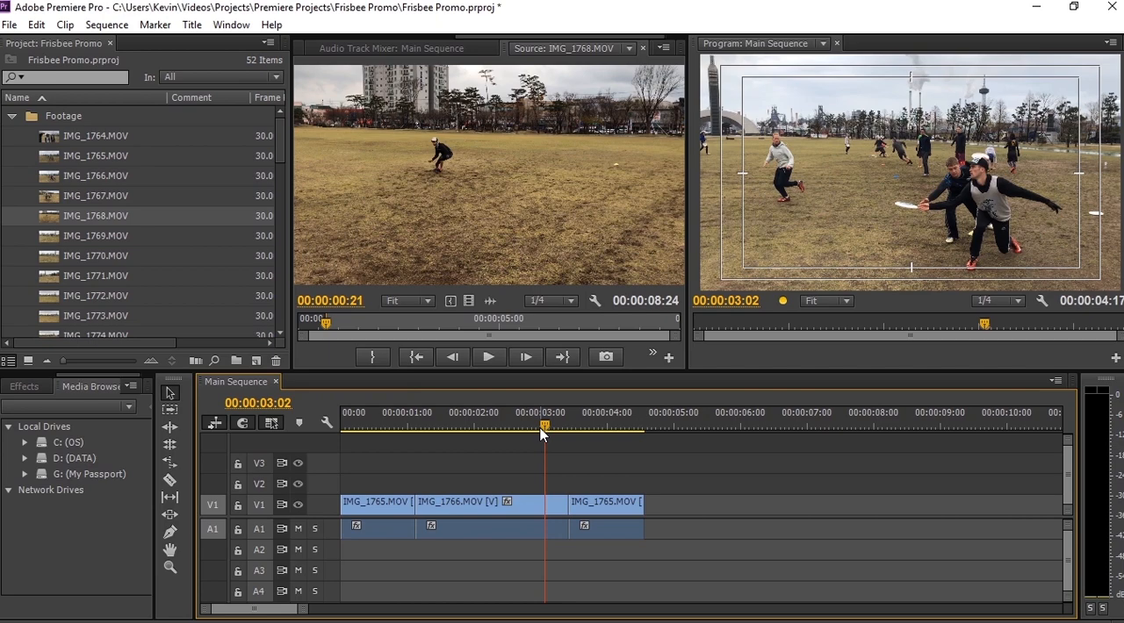
pyautogui.press('j')
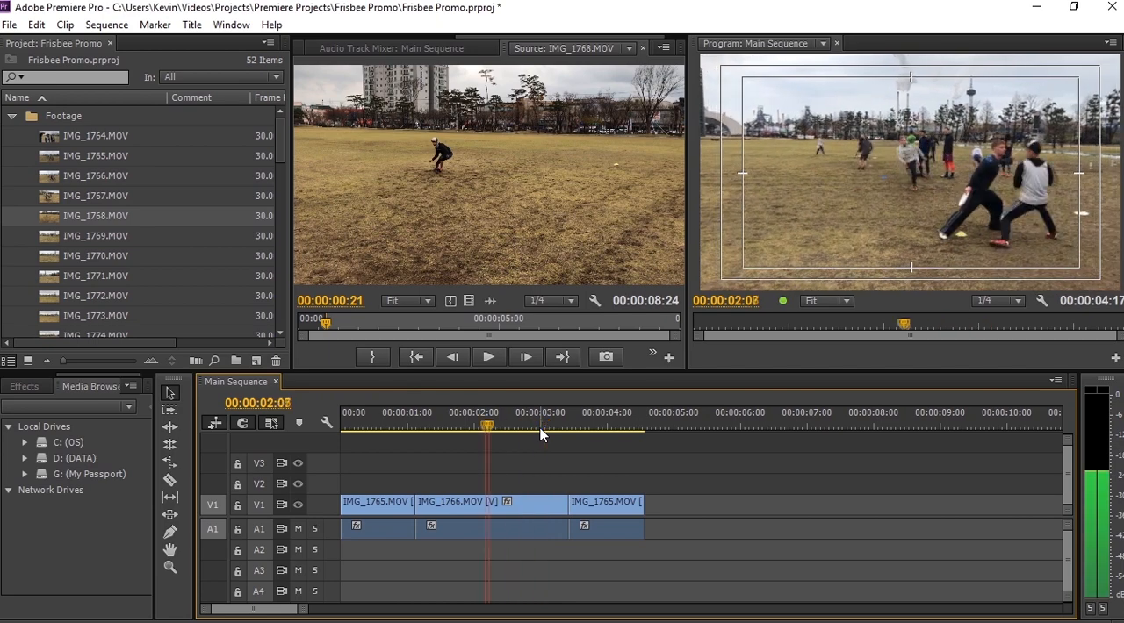
pyautogui.press('k')
pyautogui.press('l')
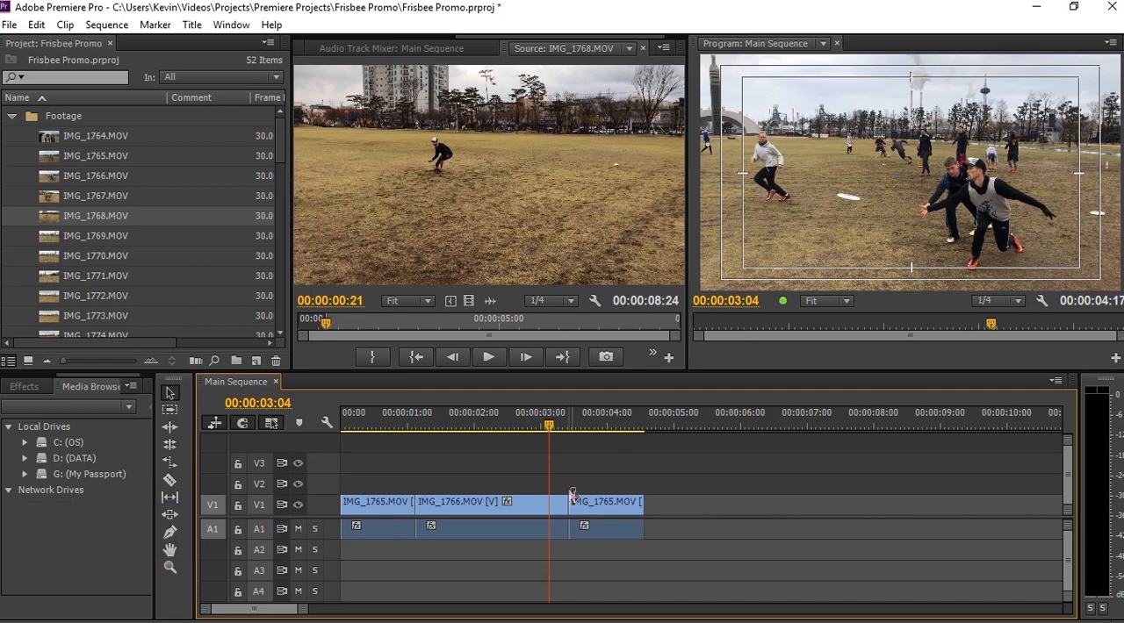
# - Try a plain trim of the IMG_1766.MOV clip's end, undo it, and ripple trim the end to 00:00:03:04 instead
pyautogui.moveTo(566, 501); pyautogui.dragTo(549, 501)
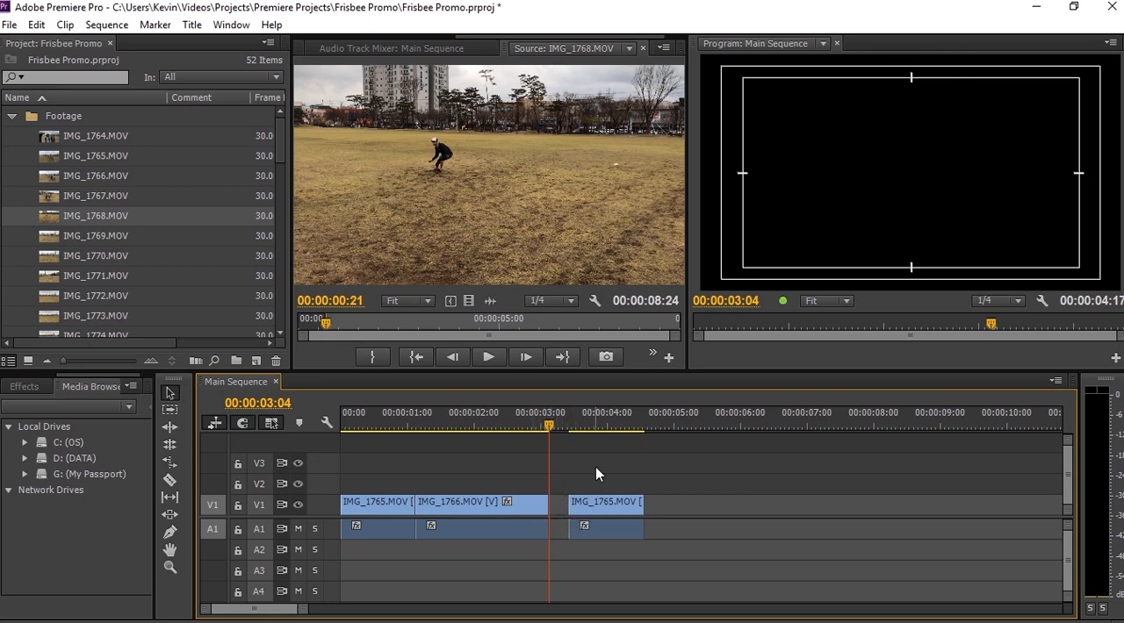
pyautogui.hotkey('ctrl', 'z')
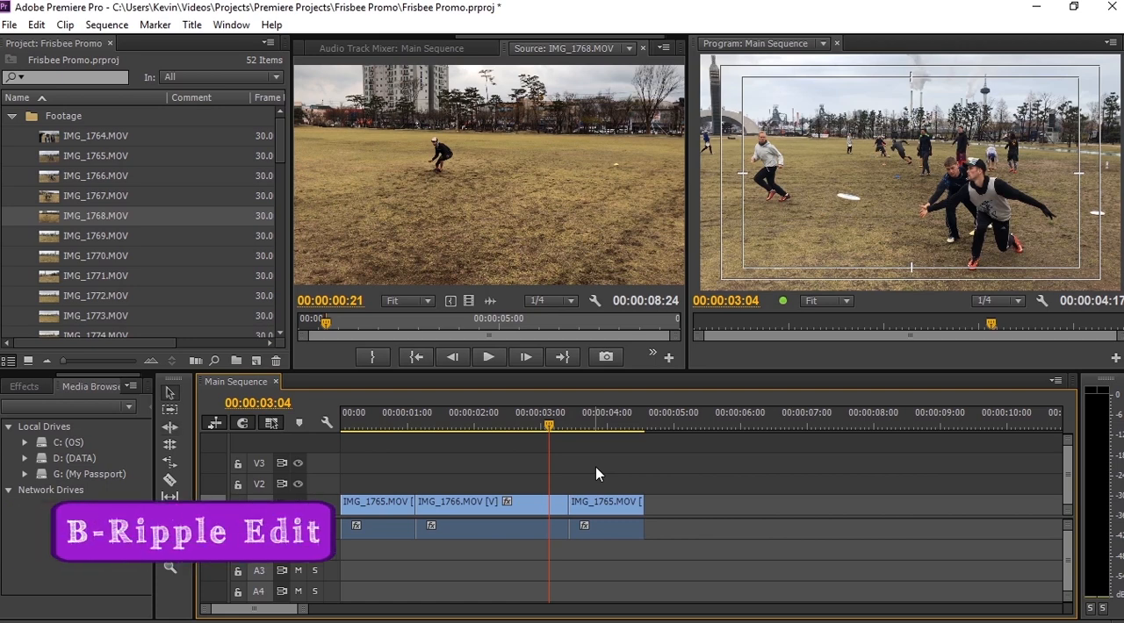
pyautogui.press('b')
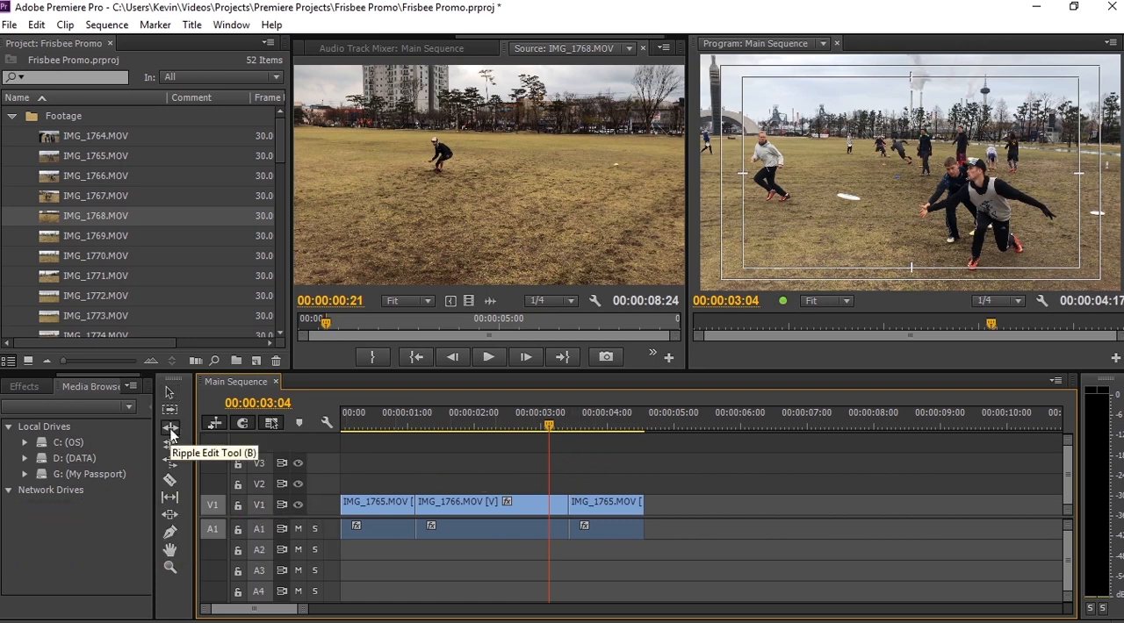
pyautogui.moveTo(568, 508); pyautogui.dragTo(549, 508)
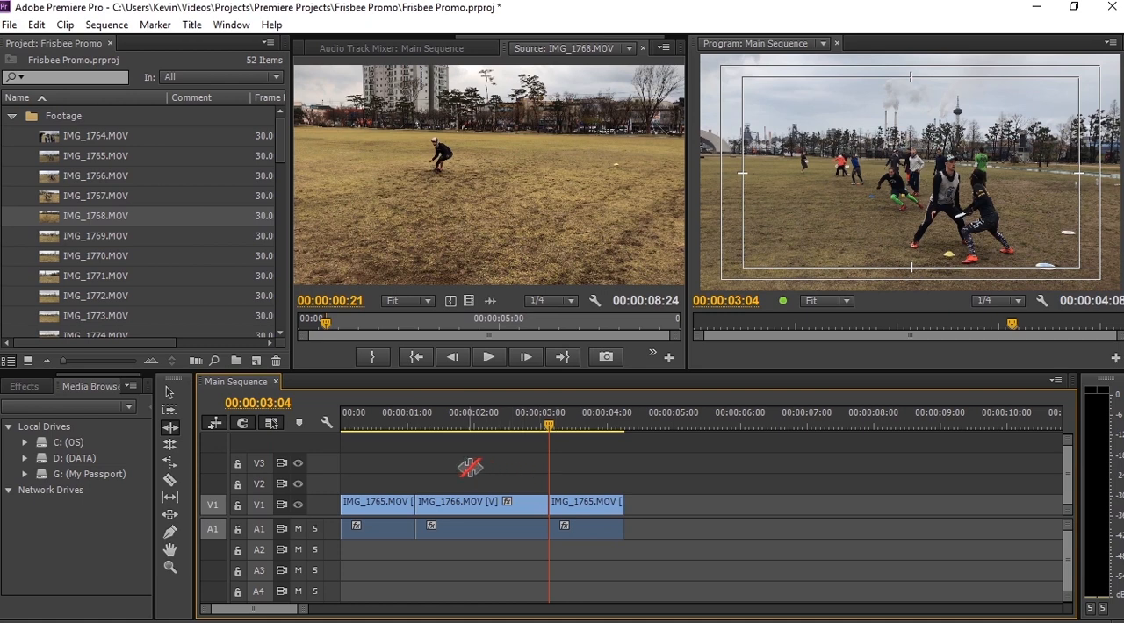
# - Split the IMG_1766.MOV clip at about 00:00:02:03 with the Razor tool and ripple delete its second piece
pyautogui.press('c')
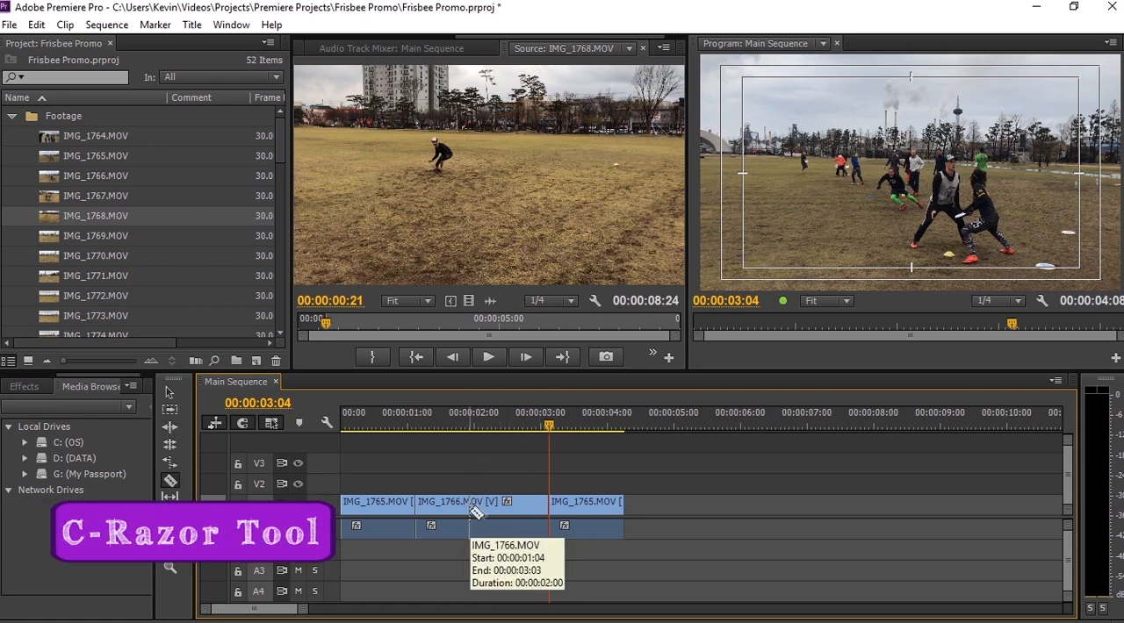
pyautogui.click(481, 509)
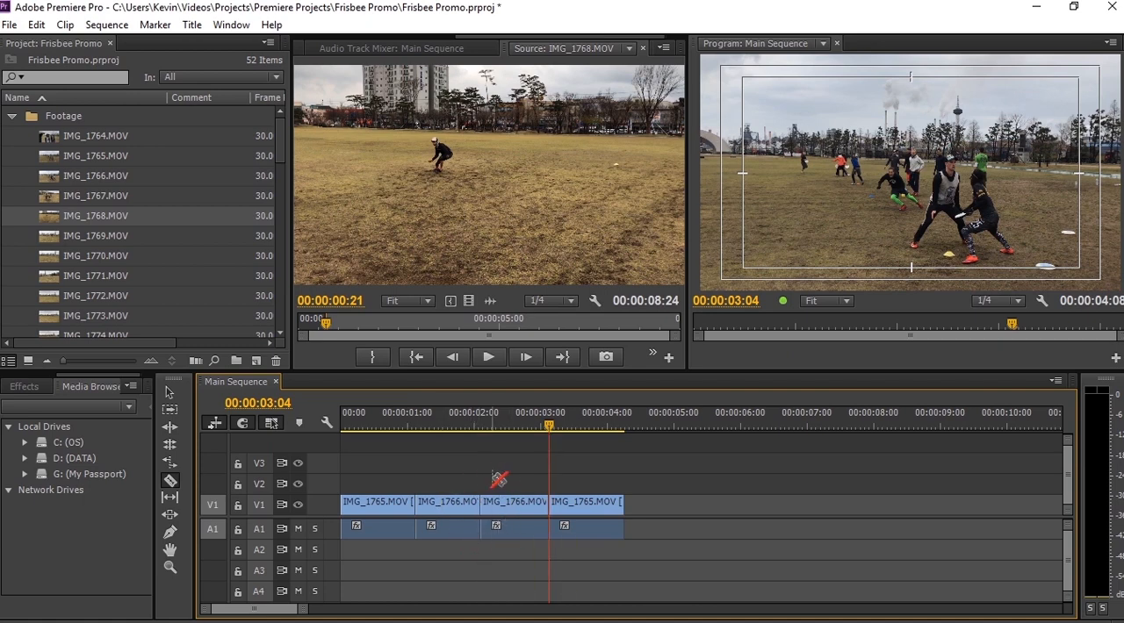
pyautogui.press('v')
pyautogui.click(502, 513)
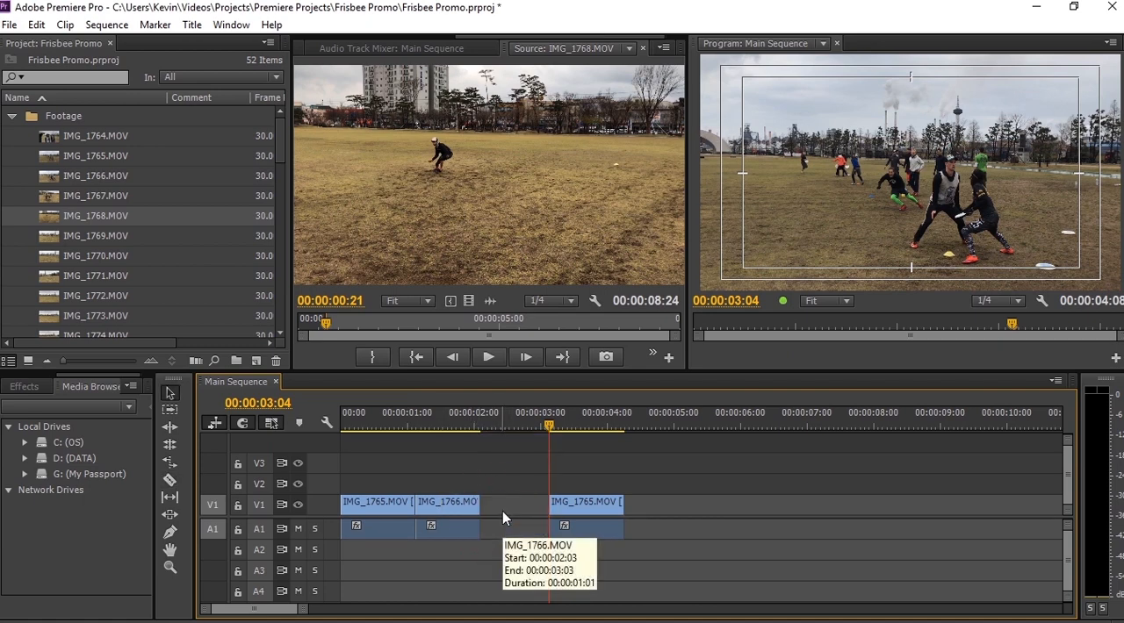
pyautogui.hotkey('ctrl', 'z')
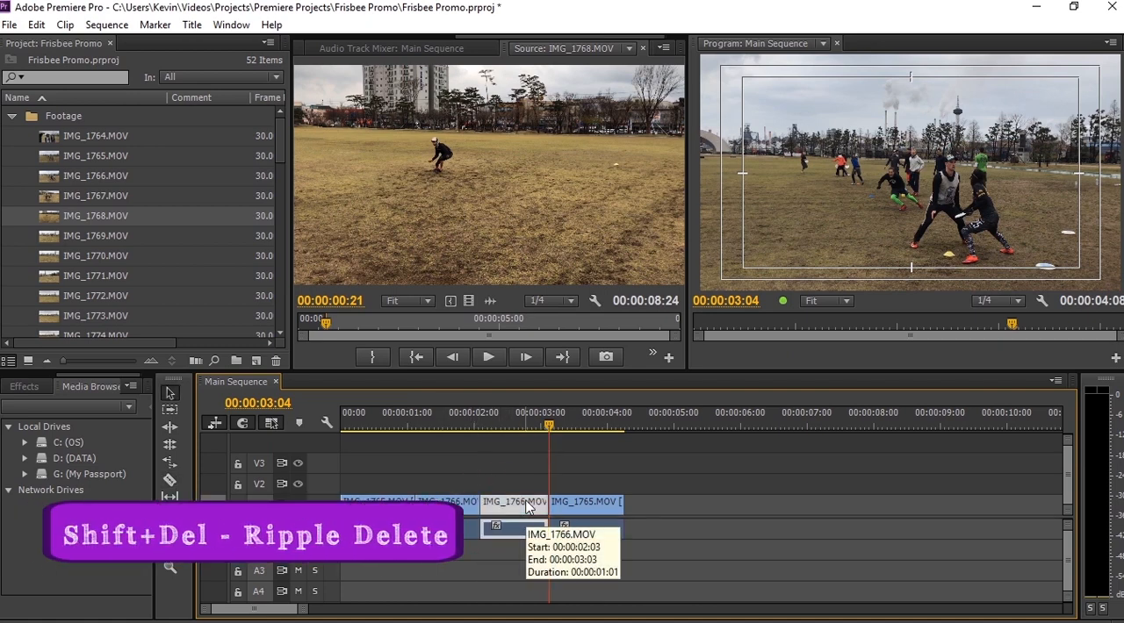
pyautogui.hotkey('shift', 'Delete')
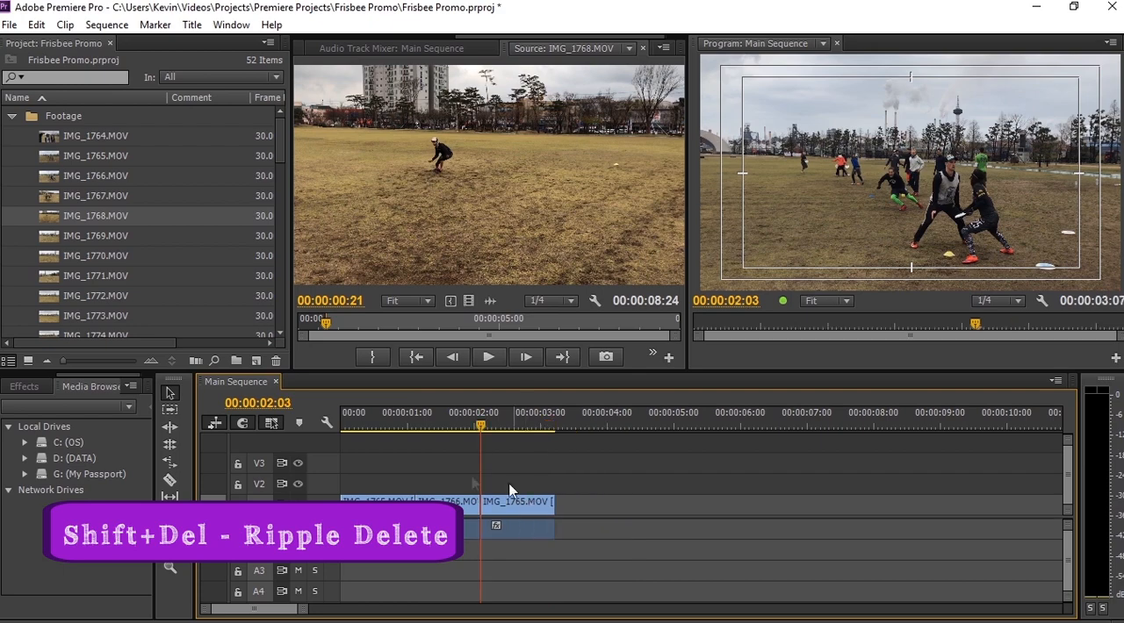
# - Slip the IMG_1766.MOV clip with the Slip tool to show a different part of its footage in the same slot
pyautogui.moveTo(474, 428); pyautogui.dragTo(463, 507)
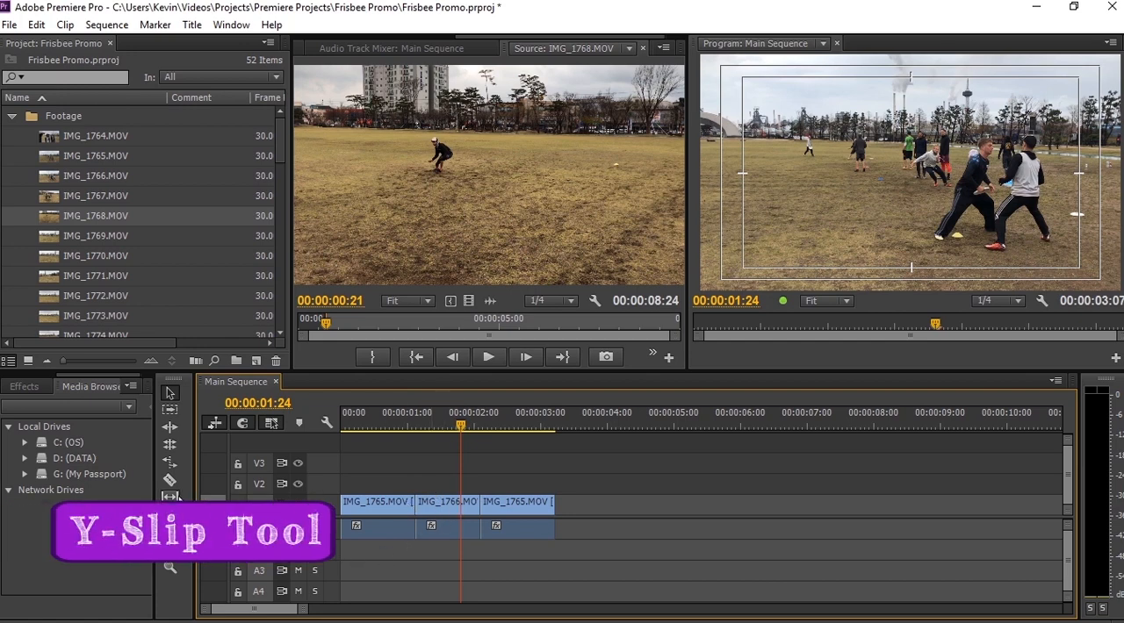
pyautogui.click(171, 496)
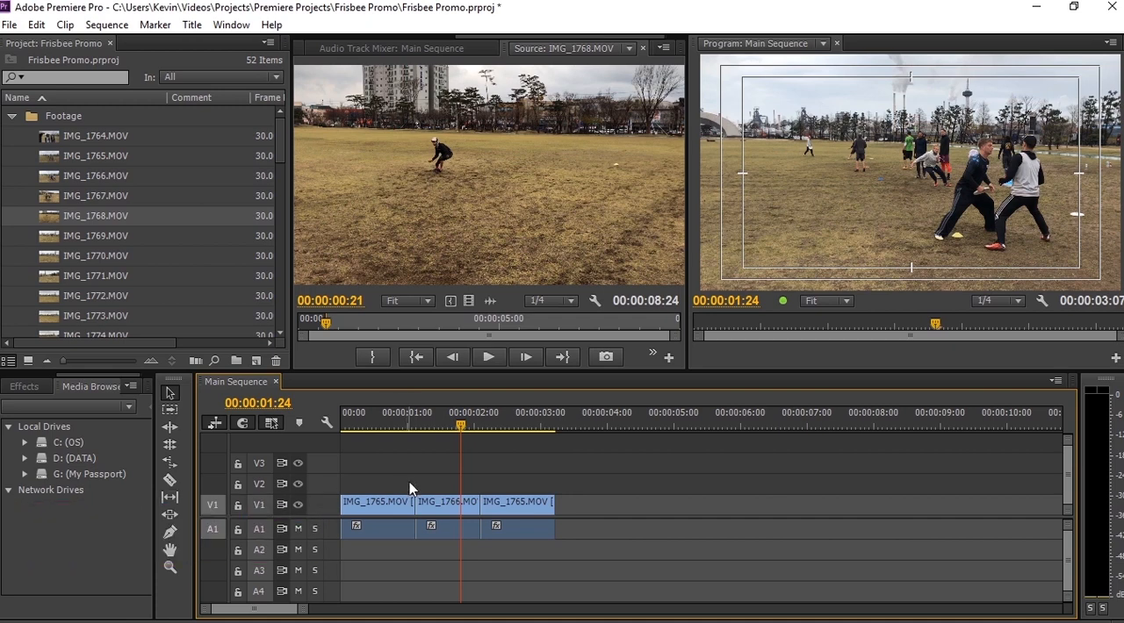
pyautogui.press('y')
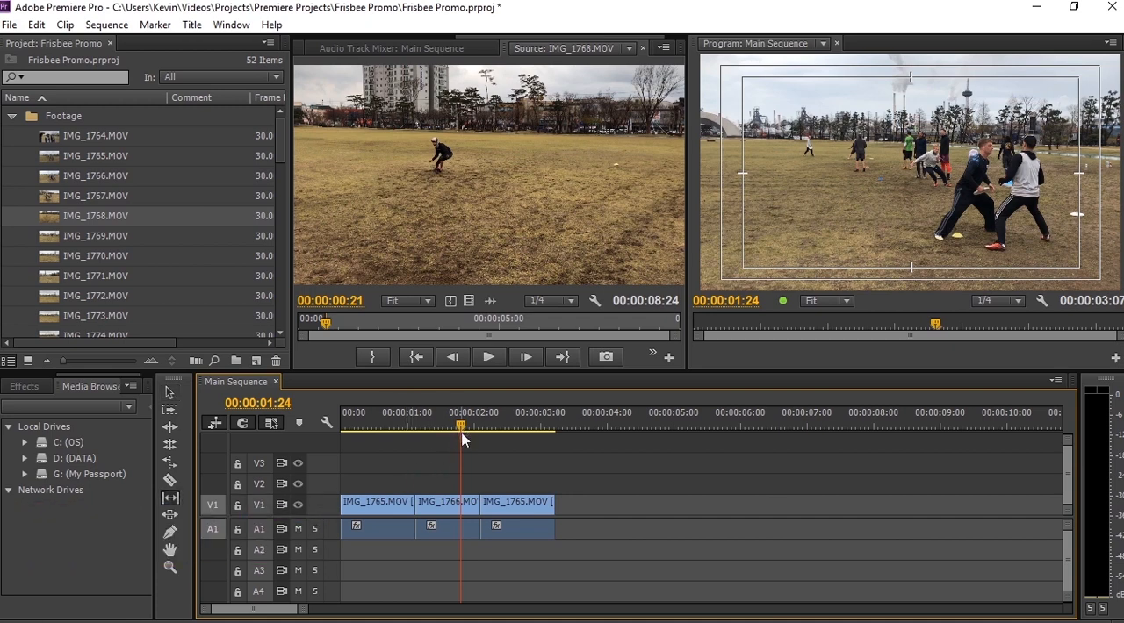
pyautogui.moveTo(463, 430); pyautogui.dragTo(447, 507)
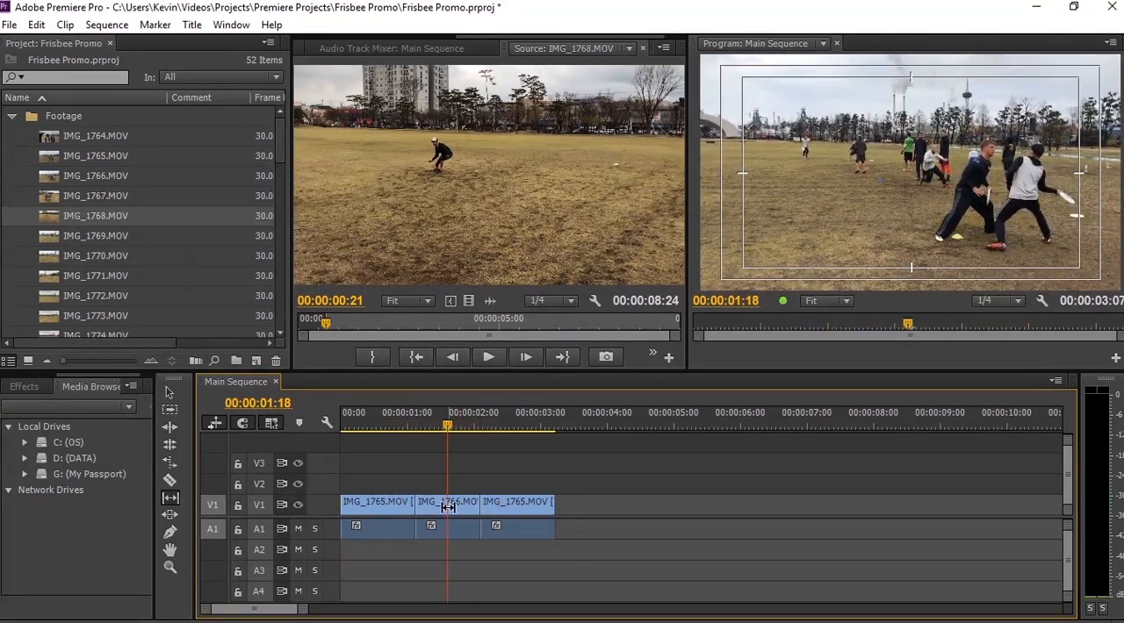
pyautogui.click(448, 507)
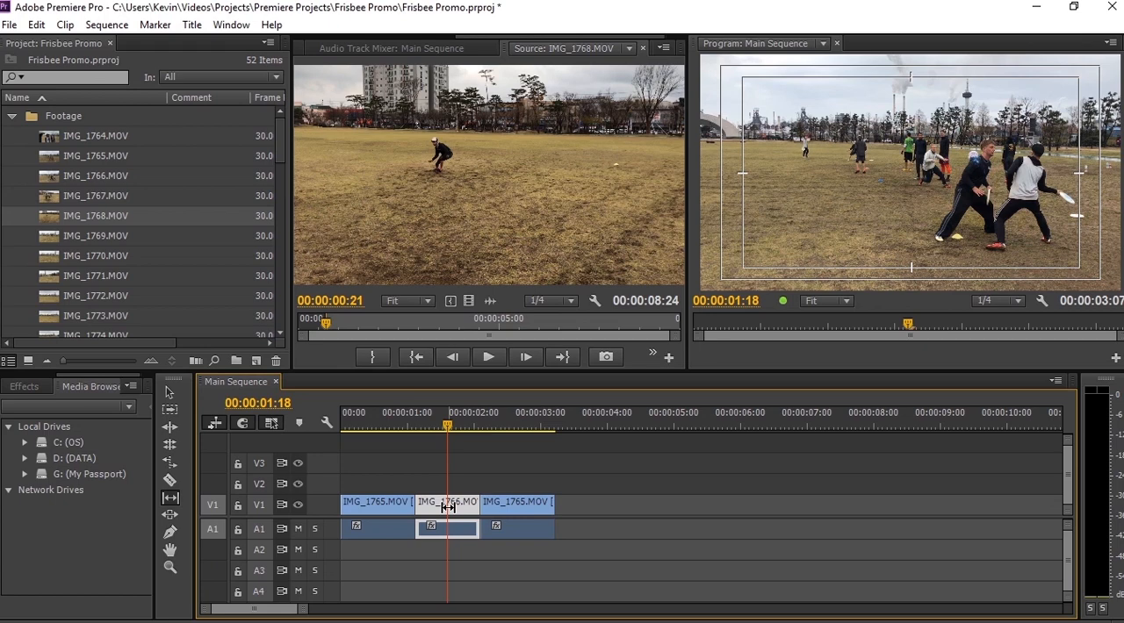
pyautogui.moveTo(448, 508); pyautogui.dragTo(454, 508)
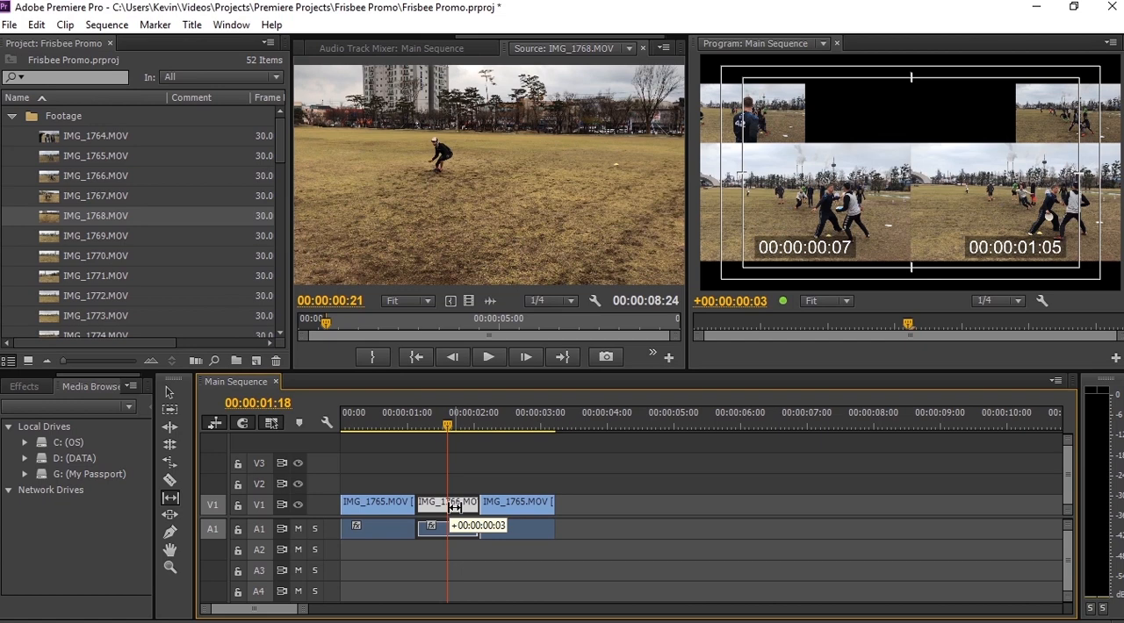
pyautogui.moveTo(454, 508); pyautogui.dragTo(506, 508)
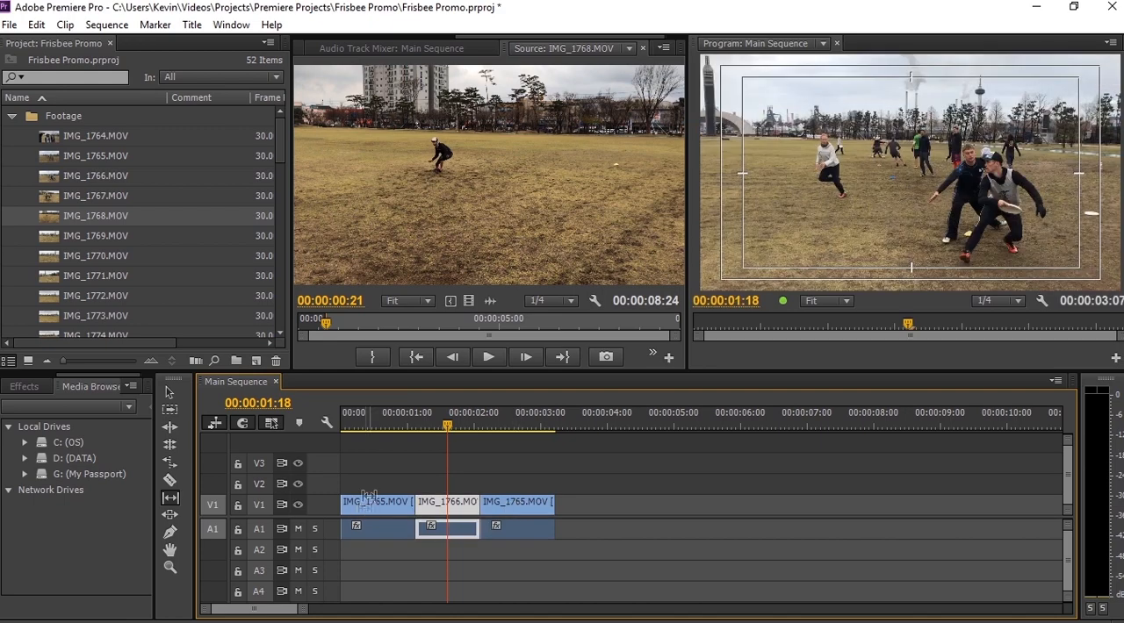
# - Check the slipped footage at 00:00:01:15 and slide the IMG_1766.MOV clip with the Slide tool to start at about 00:00:01:24
pyautogui.moveTo(411, 428); pyautogui.dragTo(437, 446)
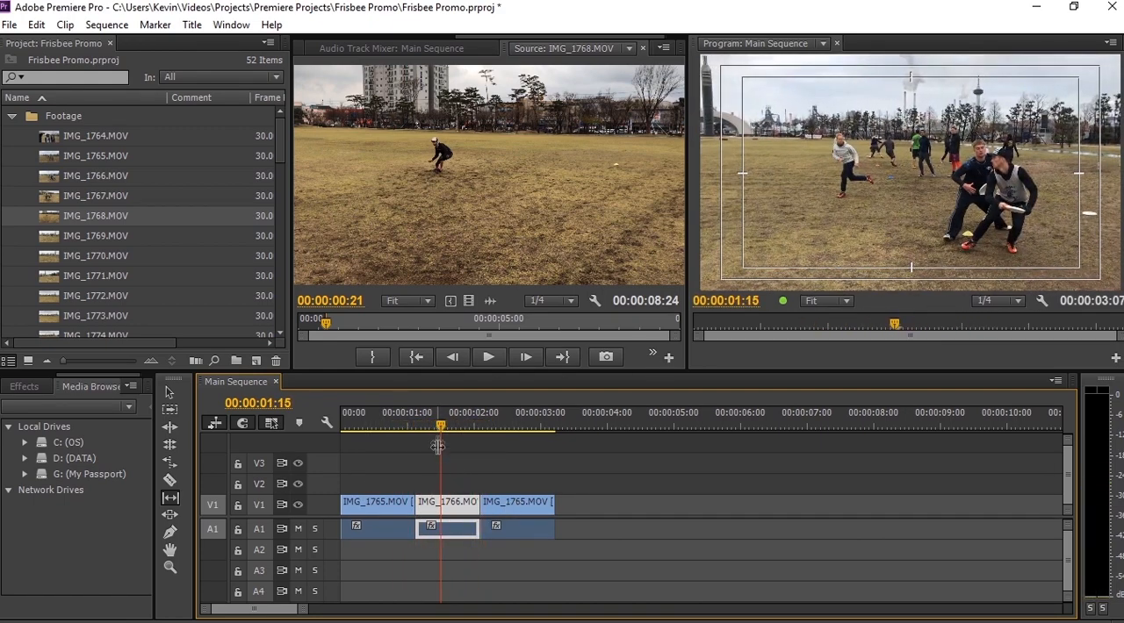
pyautogui.press('u')
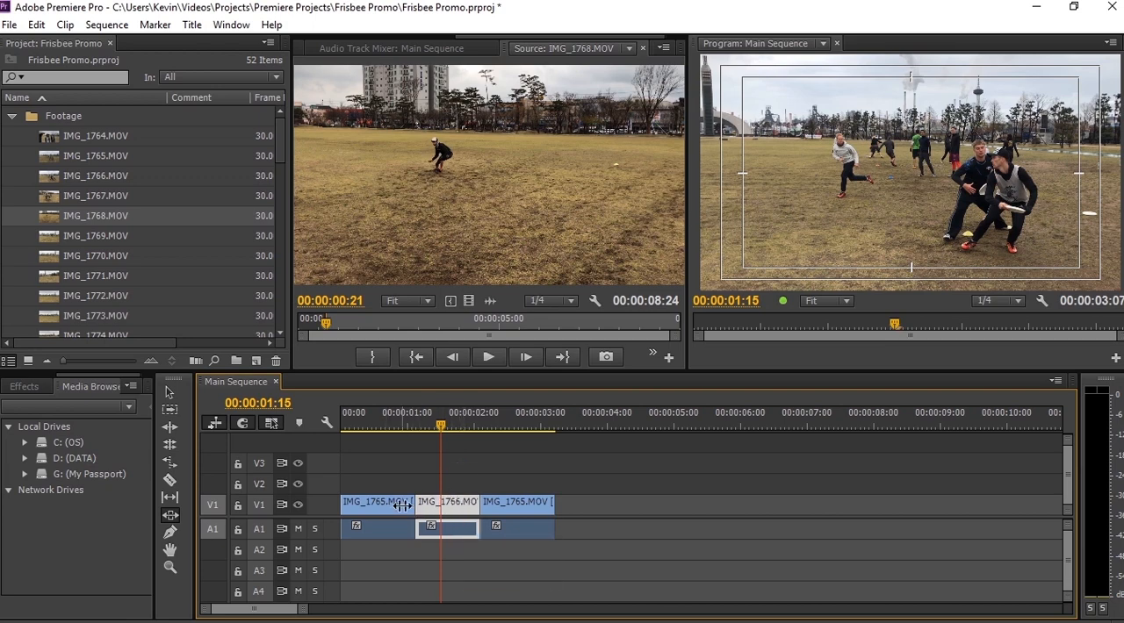
pyautogui.moveTo(444, 505); pyautogui.dragTo(481, 511)
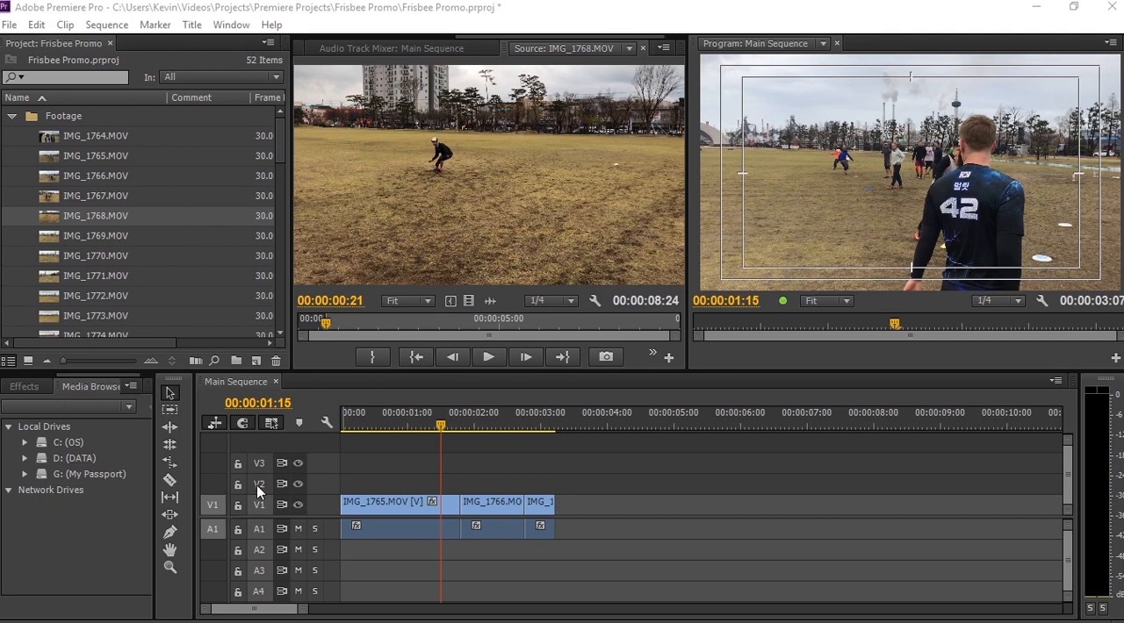
# - Patch the source video to track V2 and overwrite IMG_1768.MOV into the sequence at 00:00:01:08
pyautogui.click(212, 530)
pyautogui.click(262, 505)
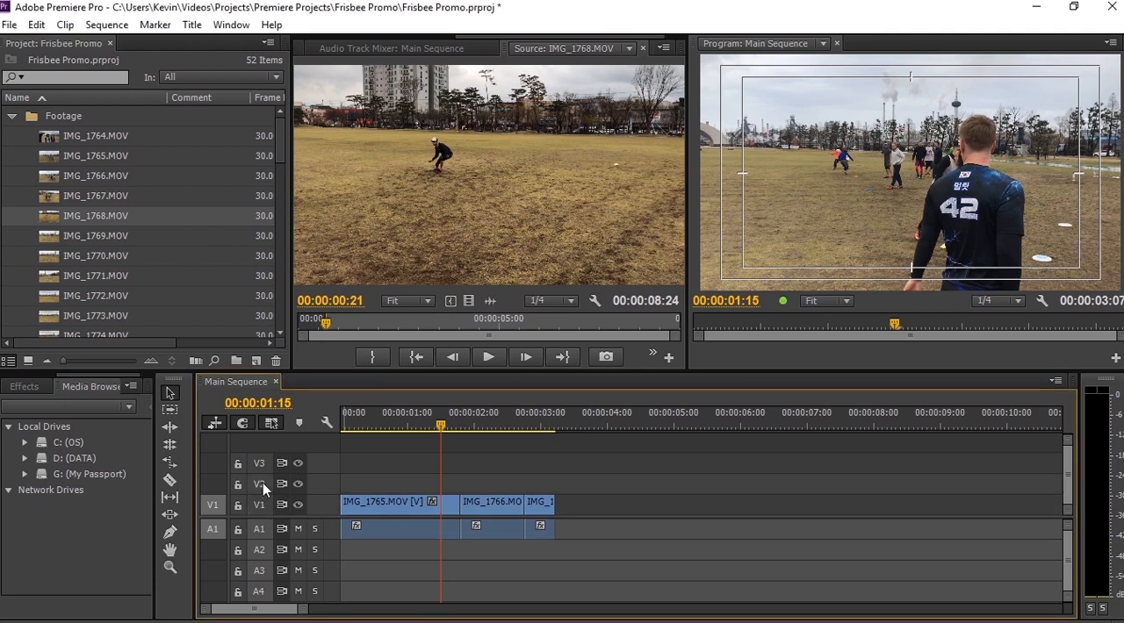
pyautogui.click(262, 483)
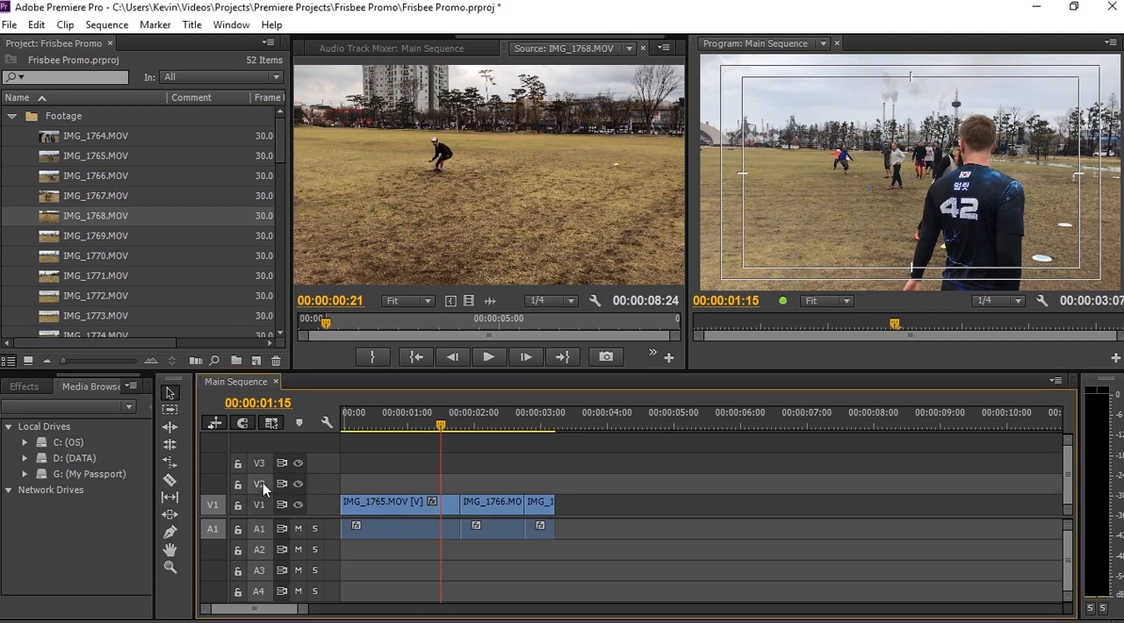
pyautogui.click(212, 484)
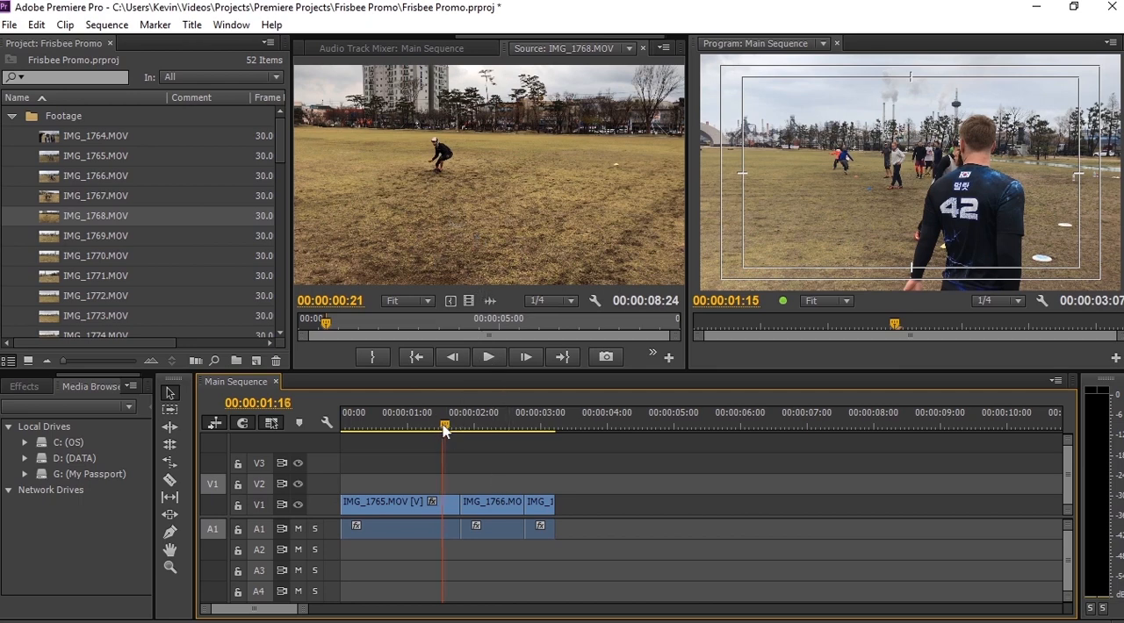
pyautogui.moveTo(443, 426); pyautogui.dragTo(423, 426)
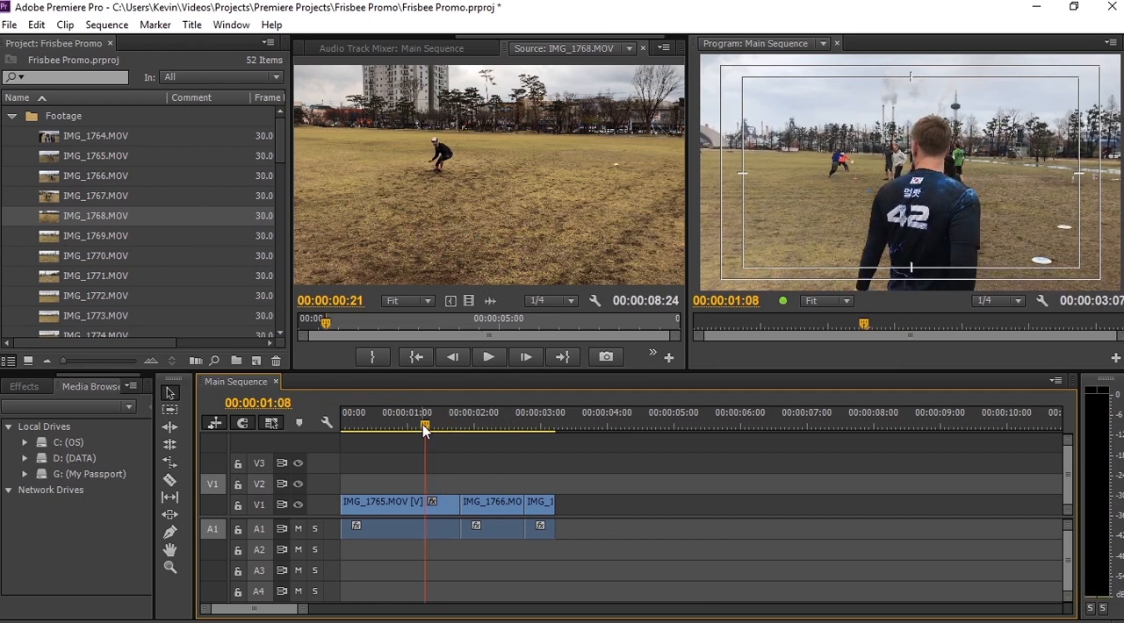
pyautogui.press('.')
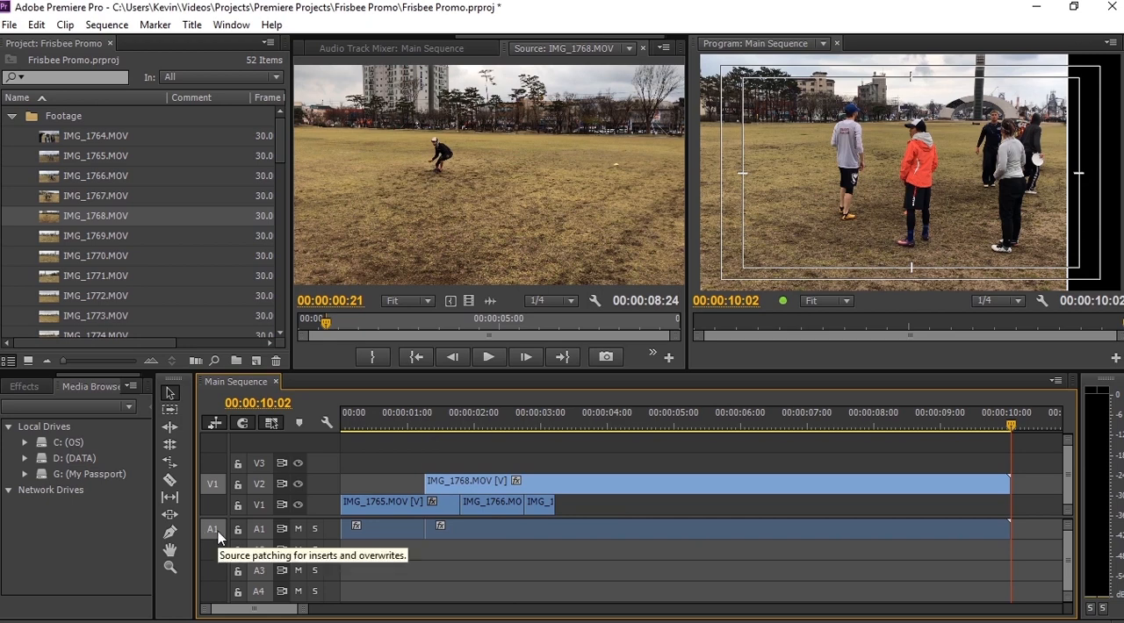
# - Patch the source audio to track A2 and overwrite IMG_1768.MOV again at 00:00:10:02
pyautogui.click(263, 531)
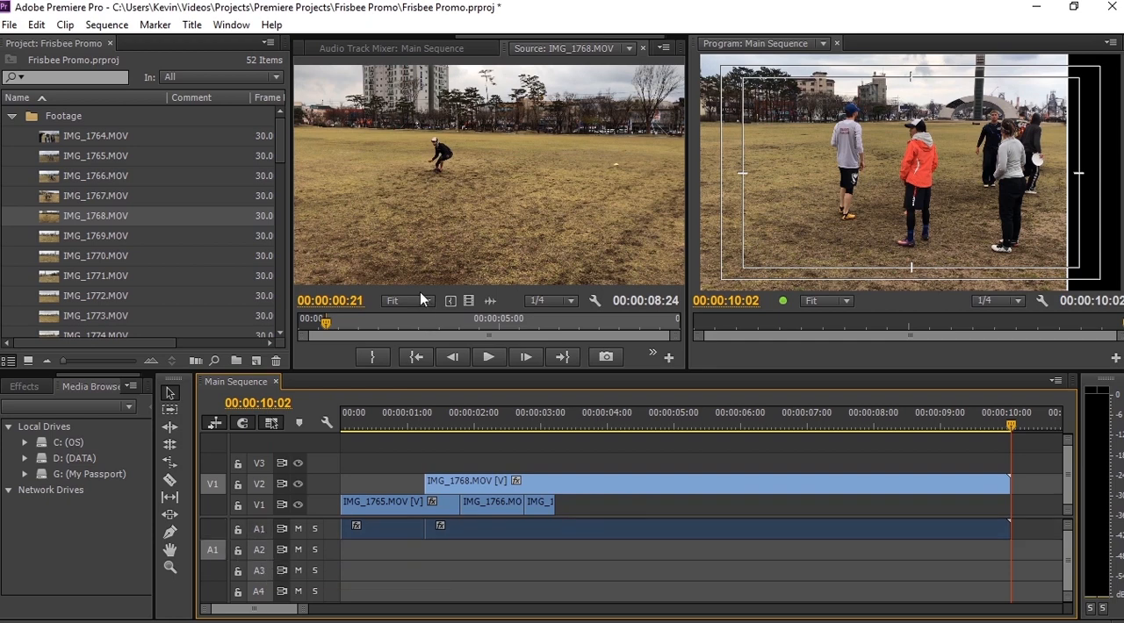
pyautogui.press('.')
pyautogui.scroll(5, 369, 551)
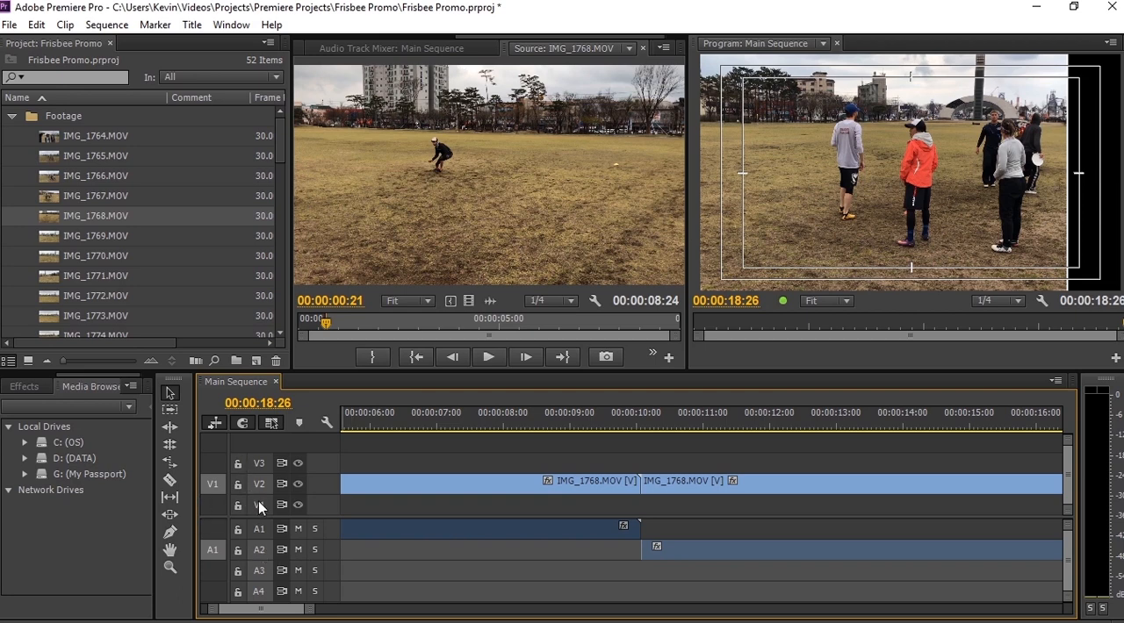
# - Patch the source video back to track V1 and toggle track V2's output, leaving it hidden
pyautogui.click(207, 505)
pyautogui.click(254, 505)
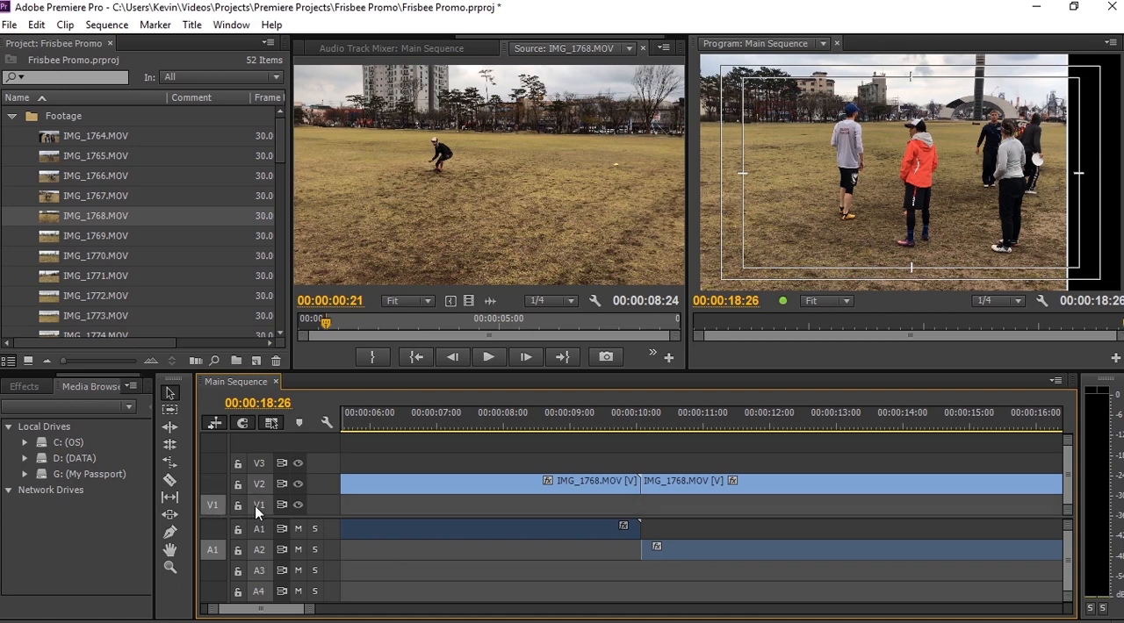
pyautogui.click(299, 484)
pyautogui.click(298, 484)
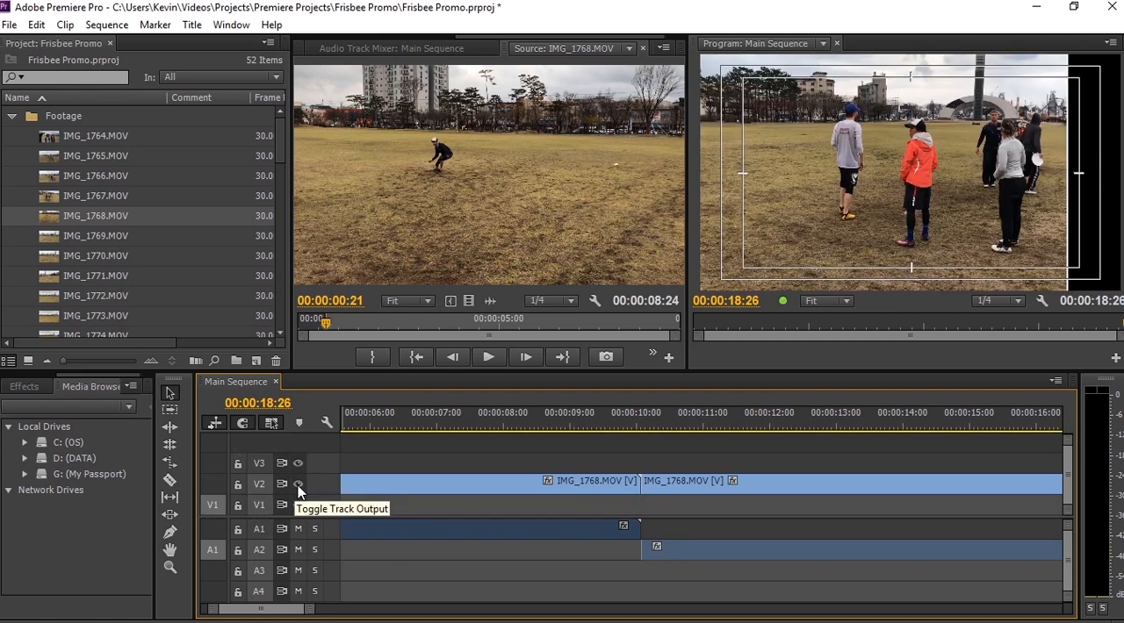
pyautogui.click(299, 484)
pyautogui.doubleClick(298, 485)
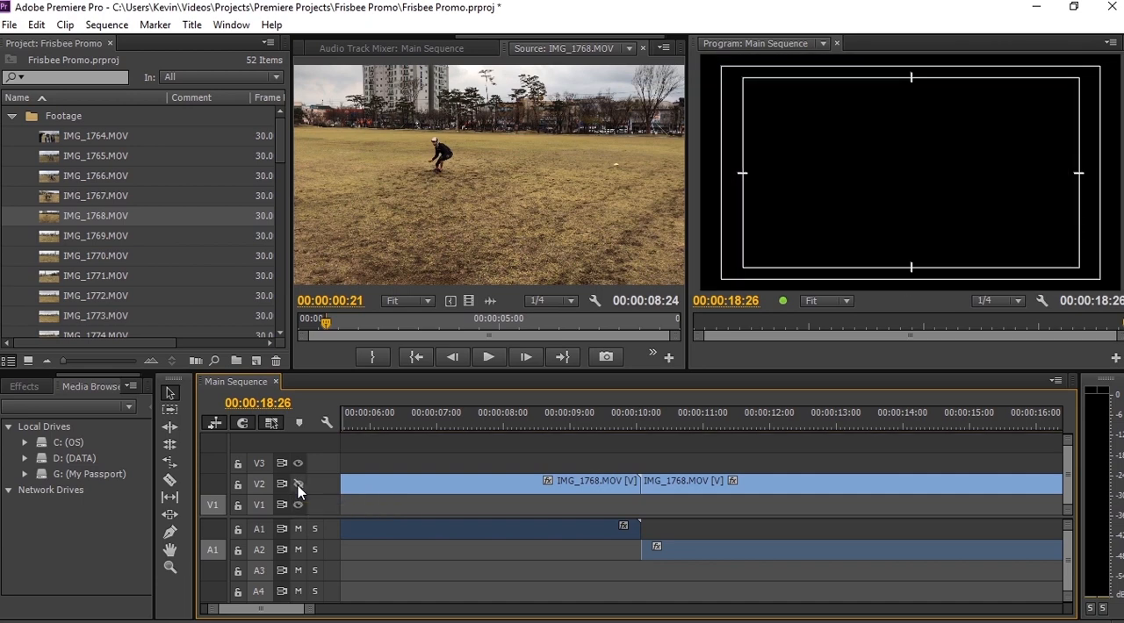
# - Solo and lock audio track A2, toggling its mute on and back off
pyautogui.click(298, 549)
pyautogui.click(315, 555)
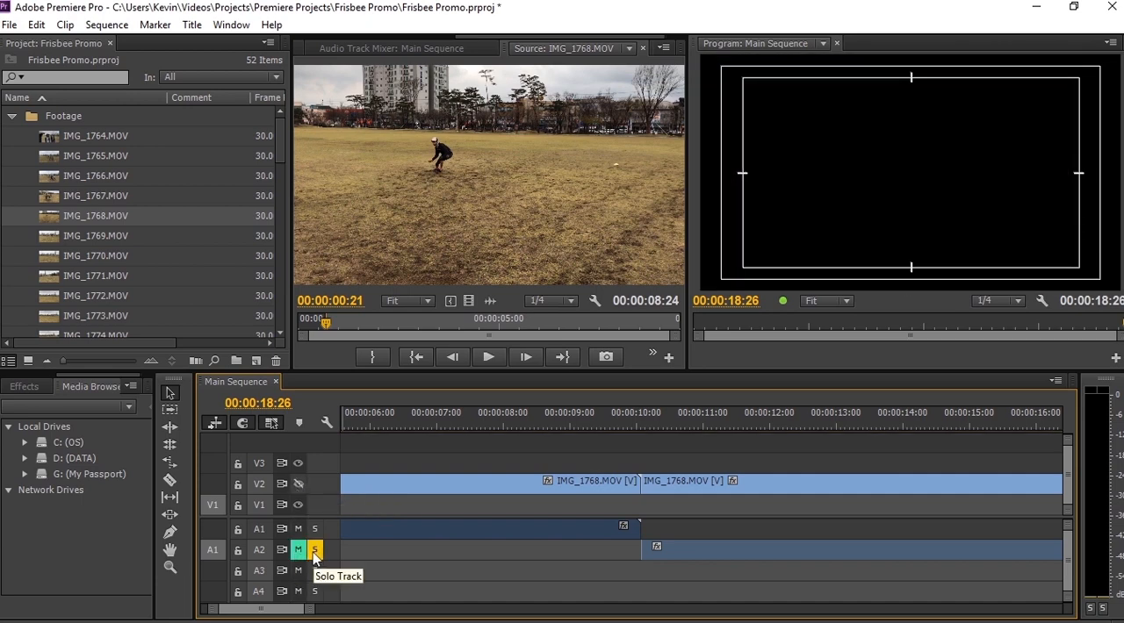
pyautogui.click(300, 553)
pyautogui.click(237, 551)
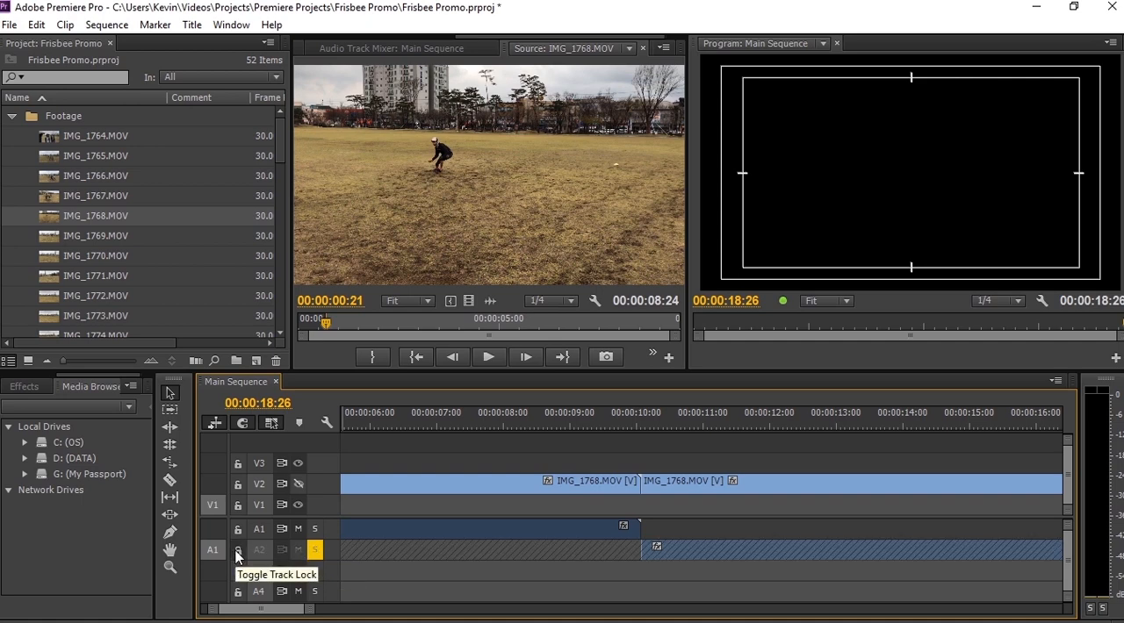